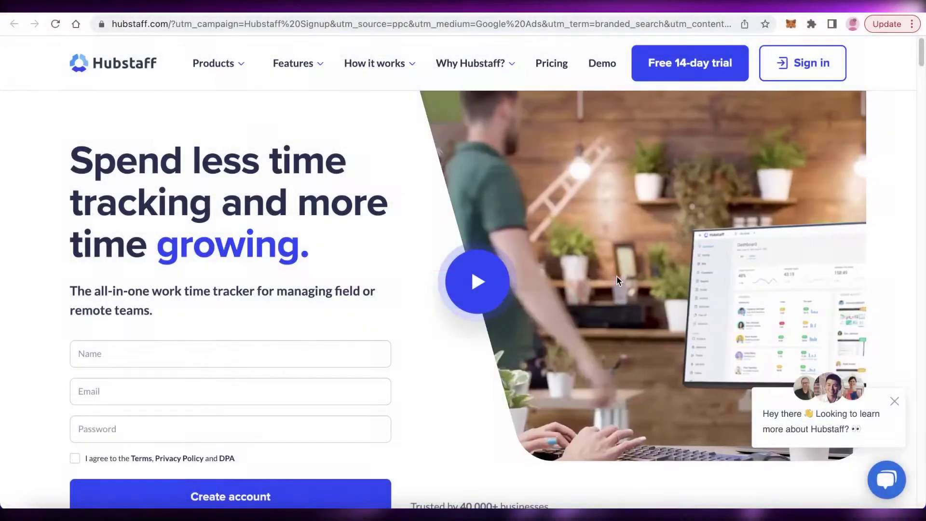
- Scroll through the top of the Hubstaff homepage and bring up the Features menu
scroll(617, 278, down, 1)
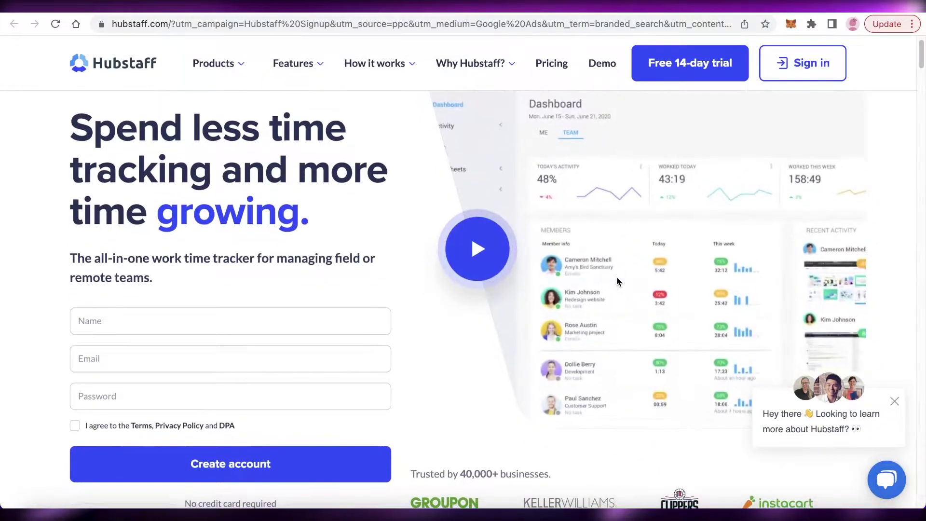
scroll(617, 276, down, 8)
scroll(610, 283, up, 9)
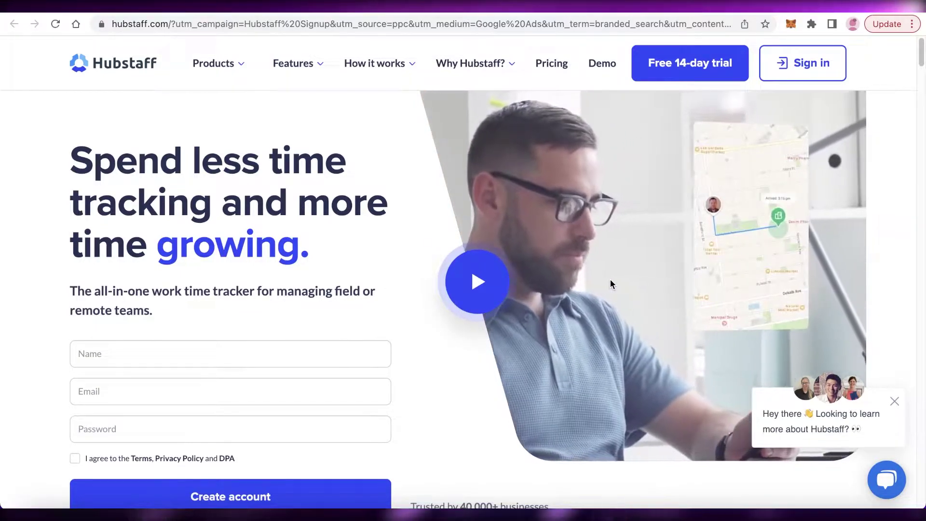
scroll(607, 283, down, 8)
scroll(503, 210, up, 8)
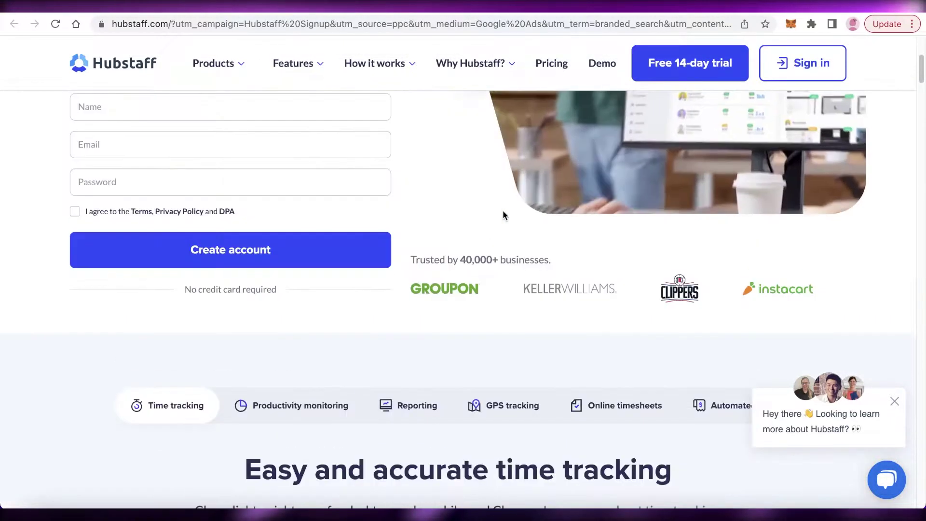
scroll(503, 210, down, 3)
scroll(503, 210, down, 12)
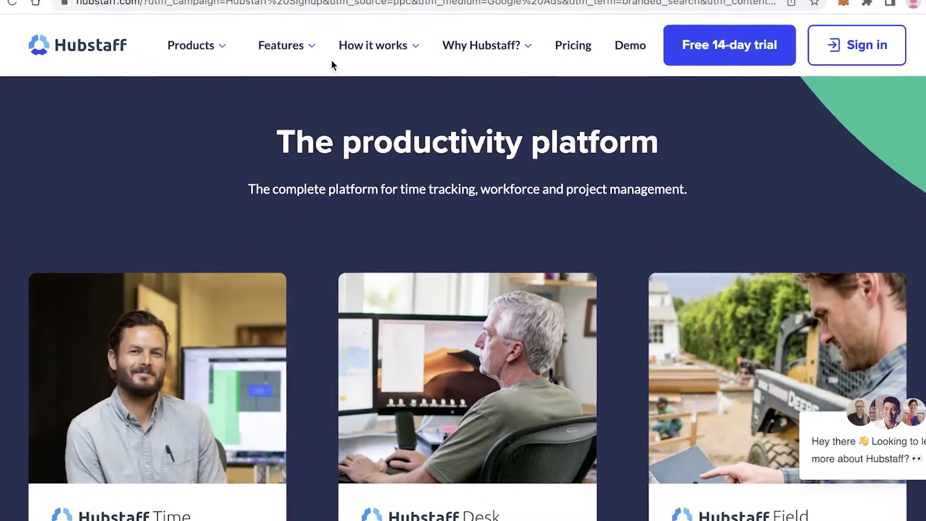
mouse_move(276, 66)
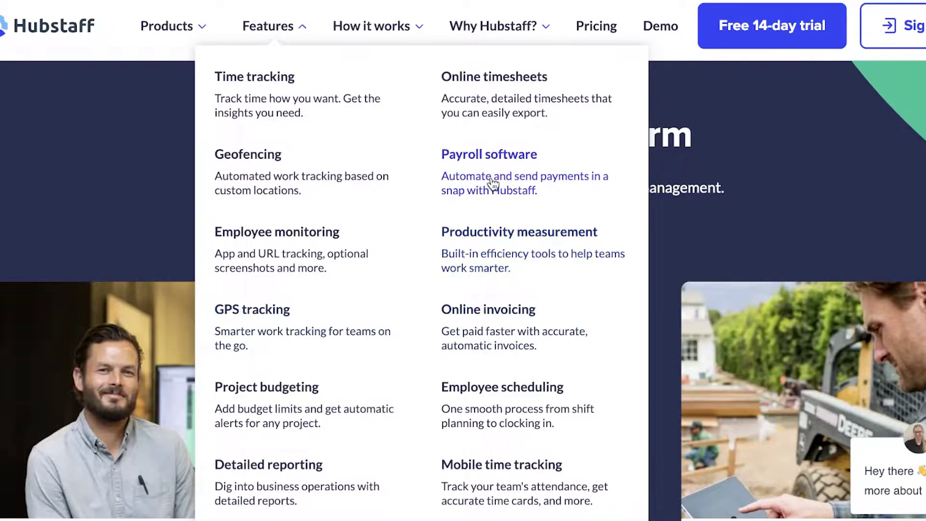
- Scroll up and down through the rest of the homepage's feature sections
scroll(917, 182, down, 10)
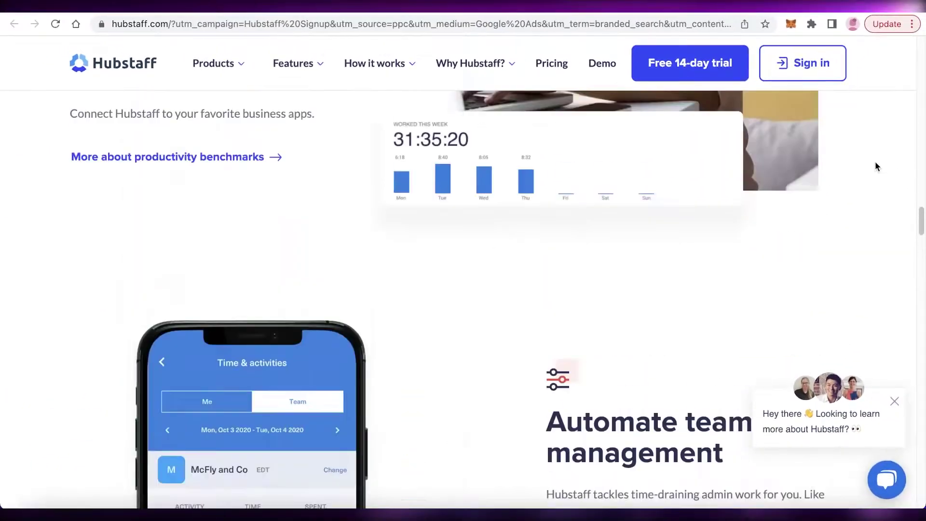
scroll(874, 160, up, 1)
scroll(869, 157, down, 3)
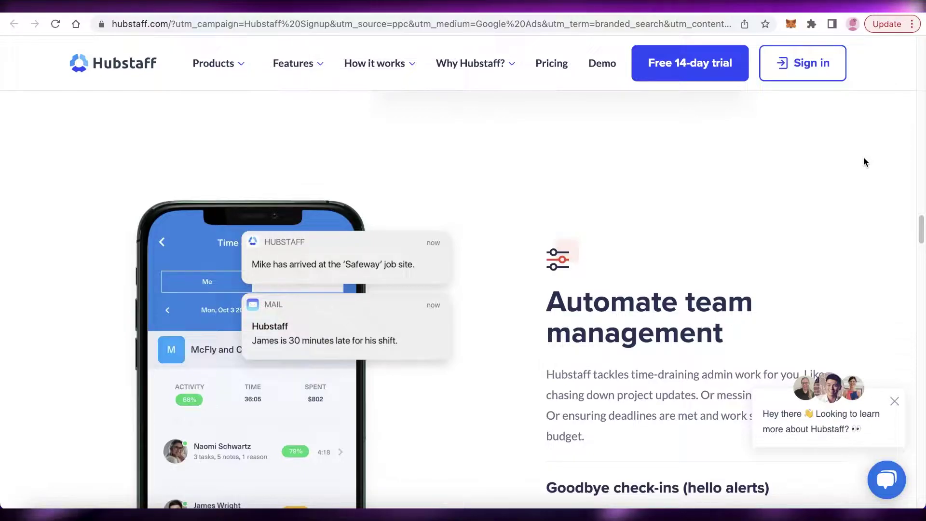
scroll(864, 161, up, 15)
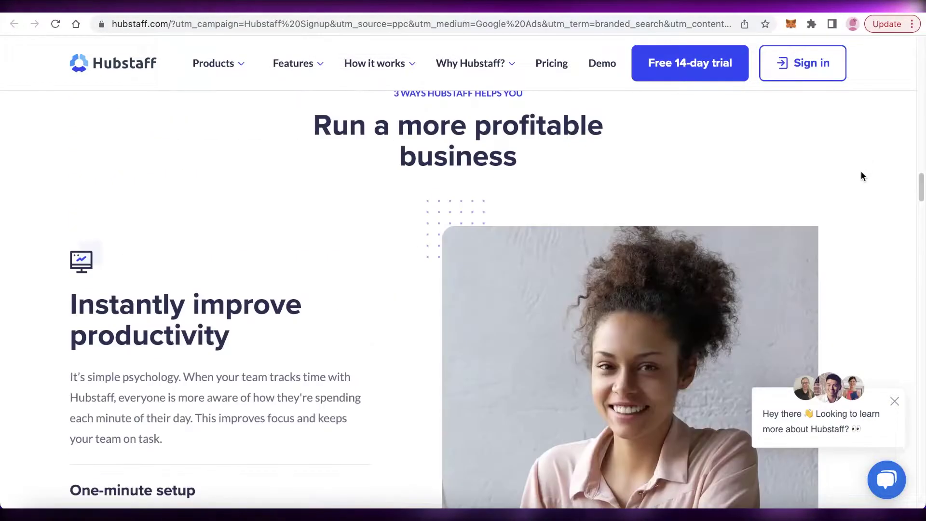
scroll(861, 164, up, 10)
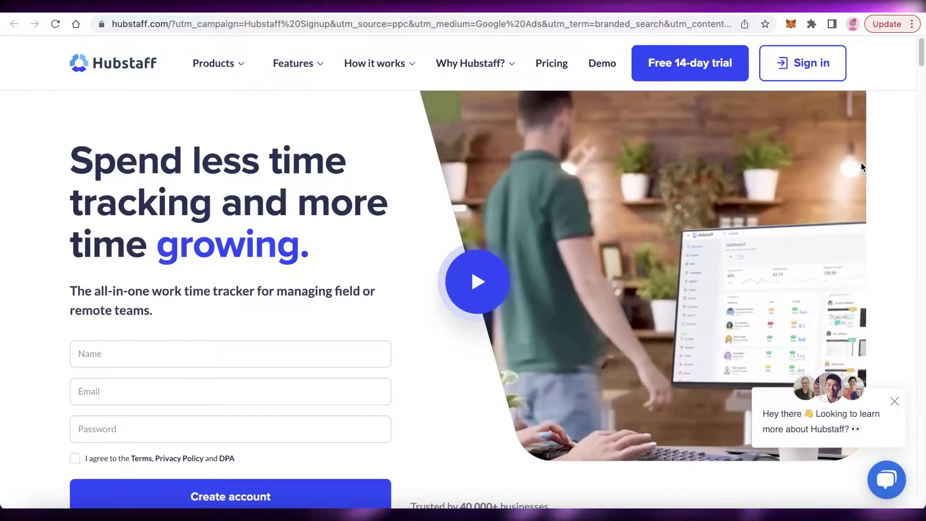
scroll(859, 163, down, 5)
scroll(855, 161, up, 5)
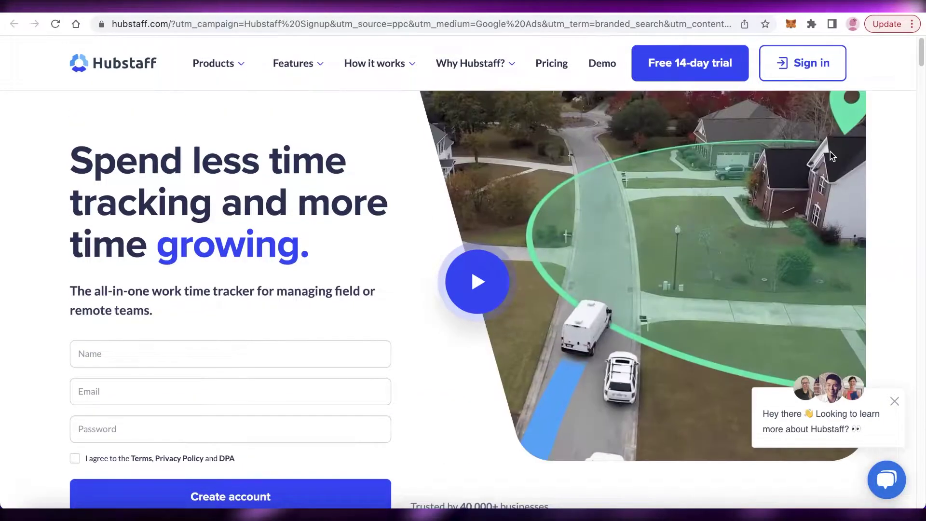
scroll(458, 207, down, 8)
scroll(458, 208, up, 8)
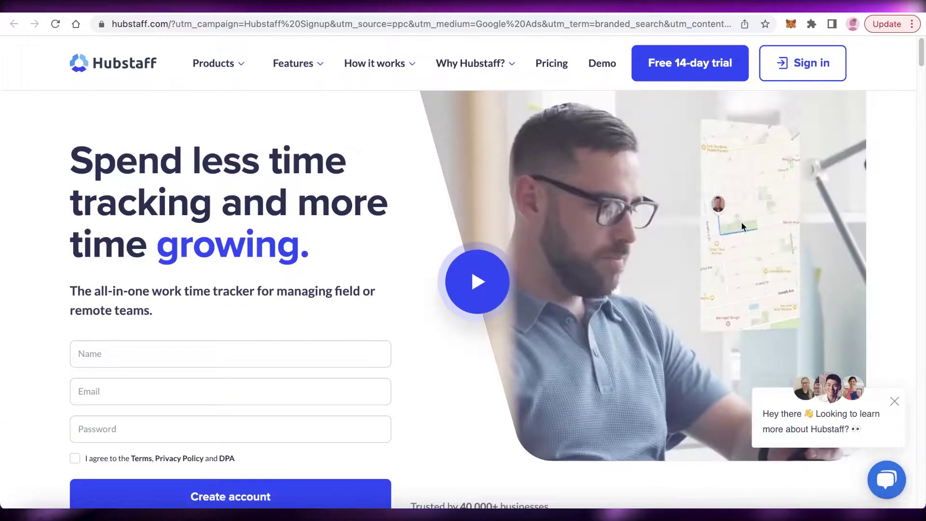
scroll(864, 215, down, 1)
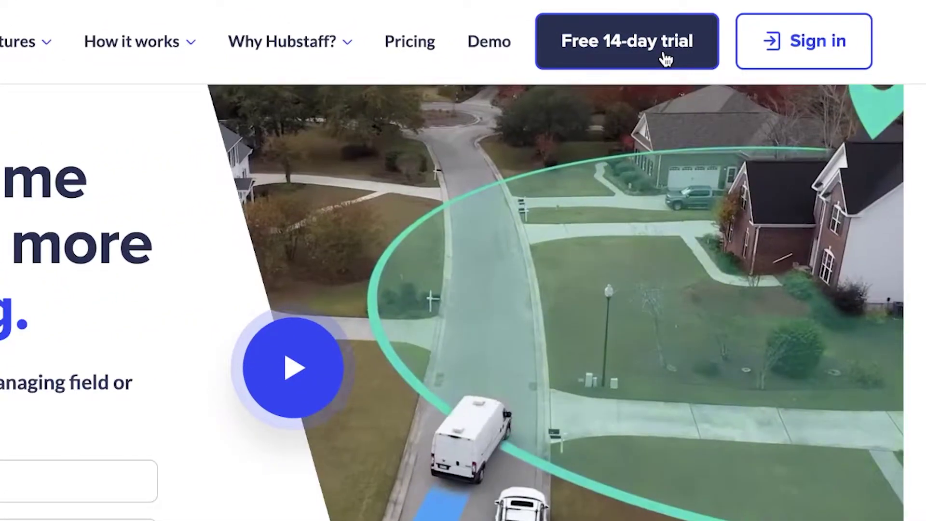
- Open the free trial sign-up form and enter the full name and e-mail address
click(666, 59)
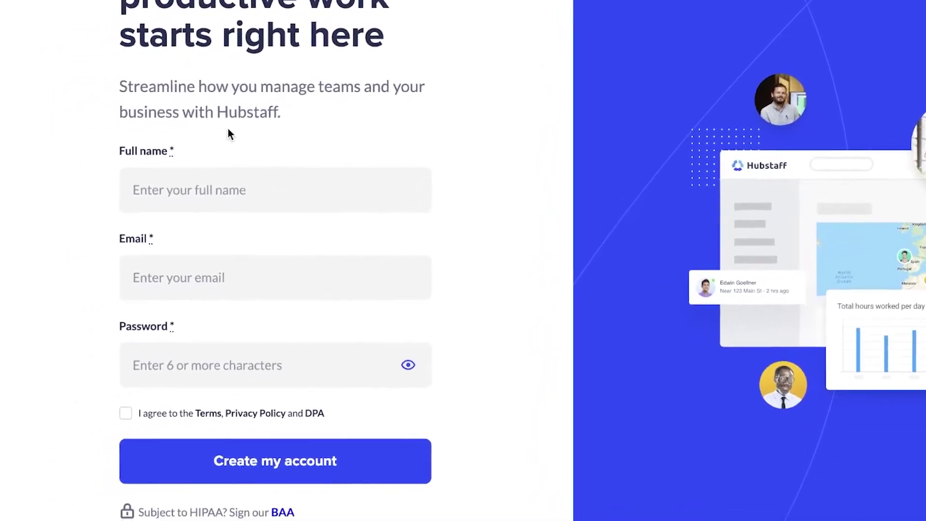
click(101, 198)
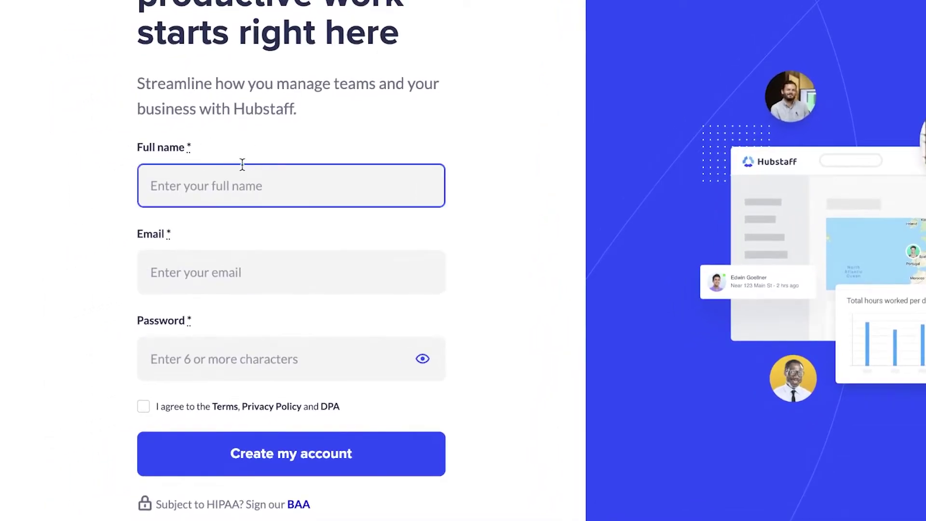
text(Jane Doe)
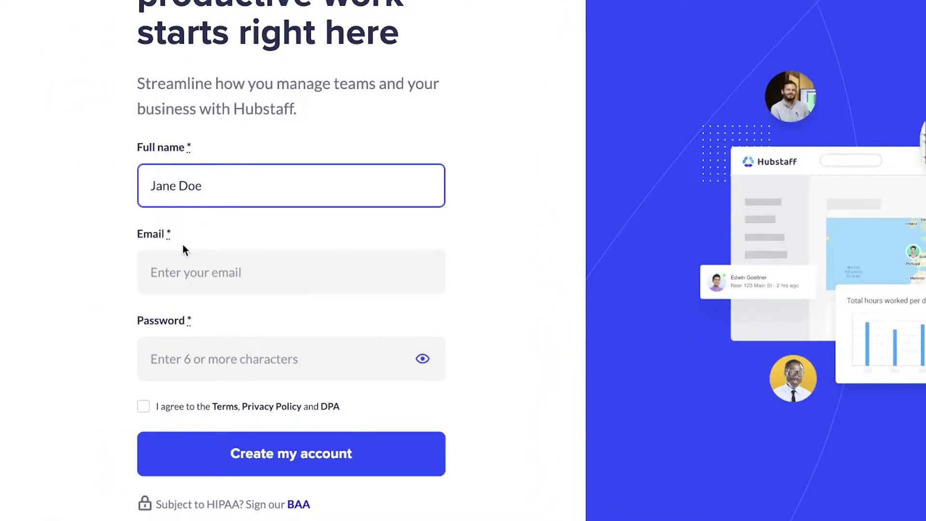
click(188, 262)
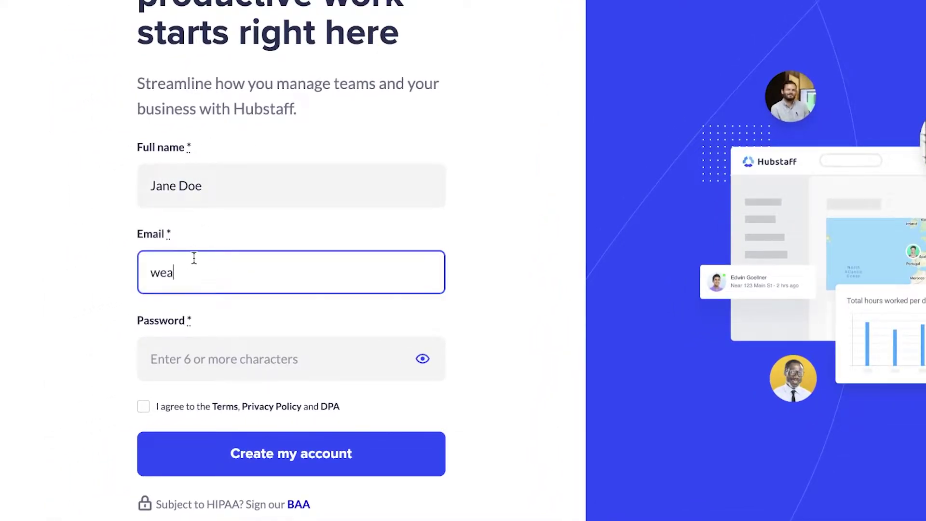
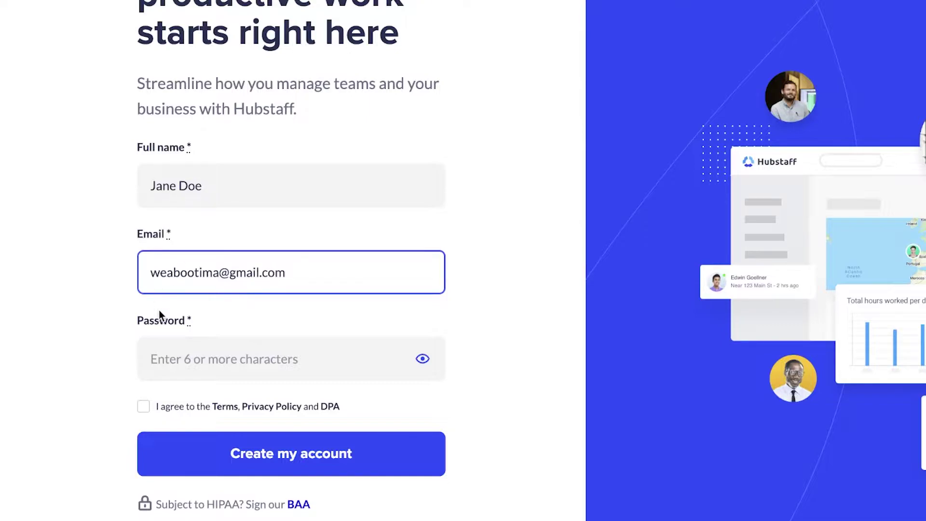
- Accept the terms, privacy policy and DPA, enter the account password, and submit
click(179, 398)
click(178, 401)
click(174, 404)
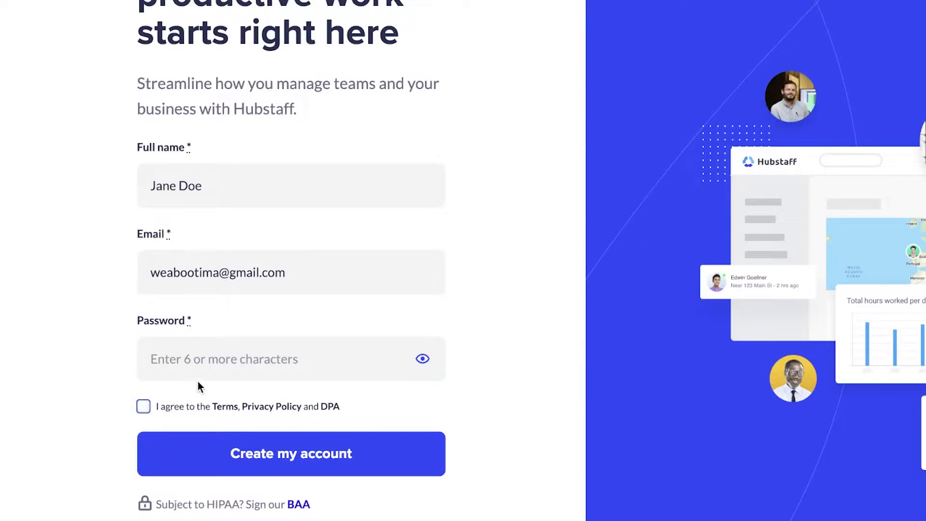
click(163, 408)
click(203, 356)
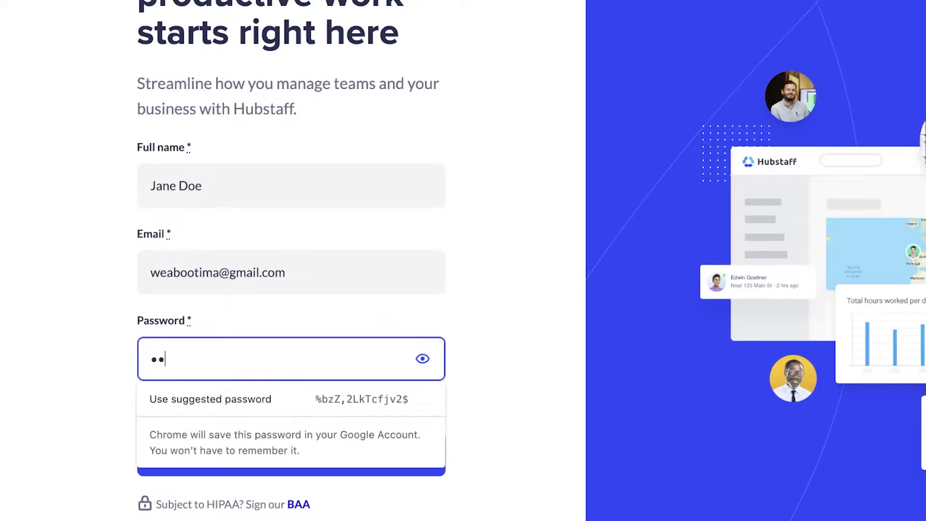
text(••••••)
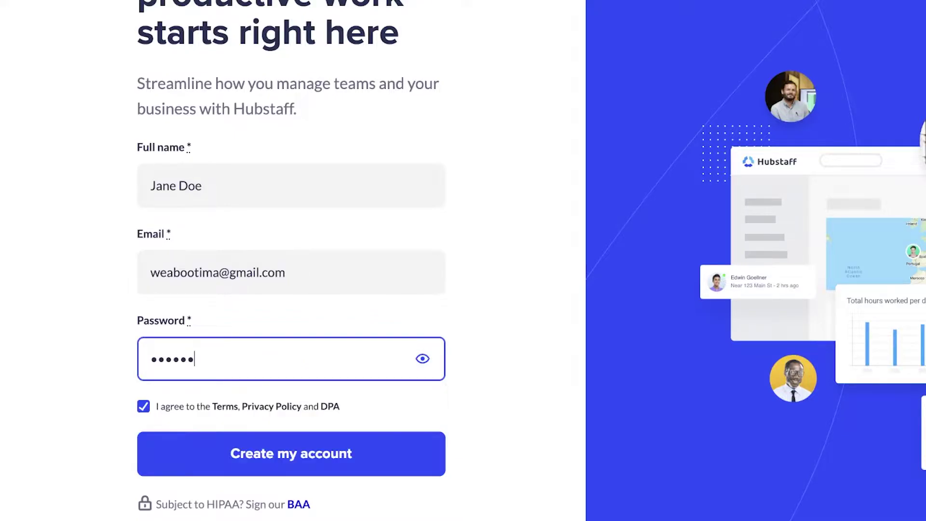
key(Return)
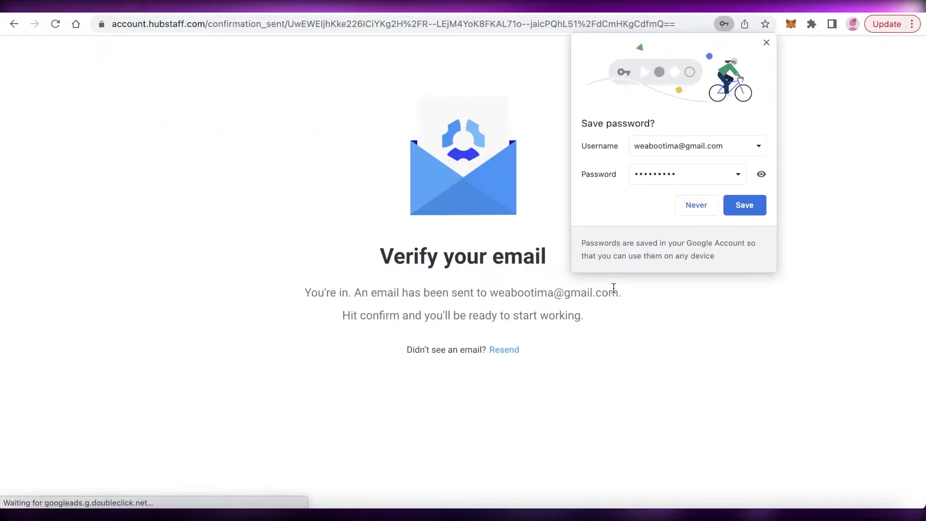
- Dismiss the save-password prompt and load Gmail in a new browser tab
click(696, 205)
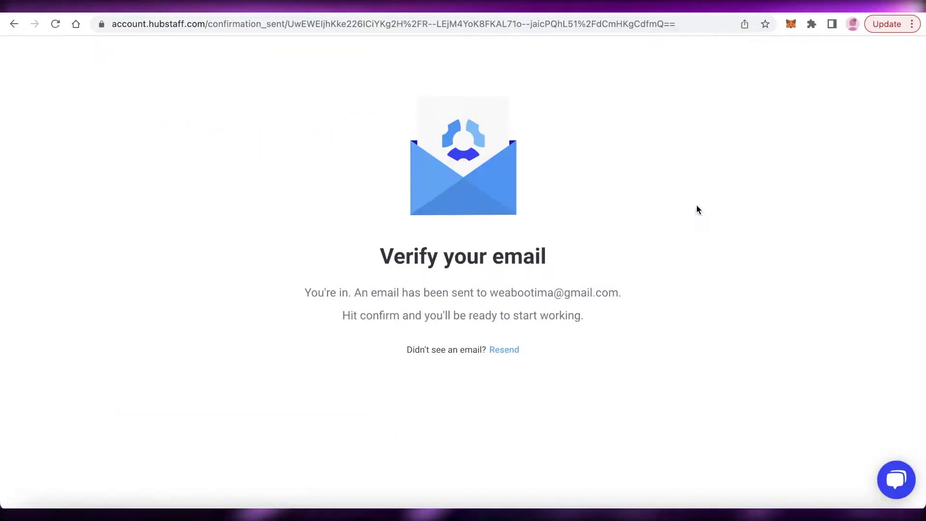
key(super+t)
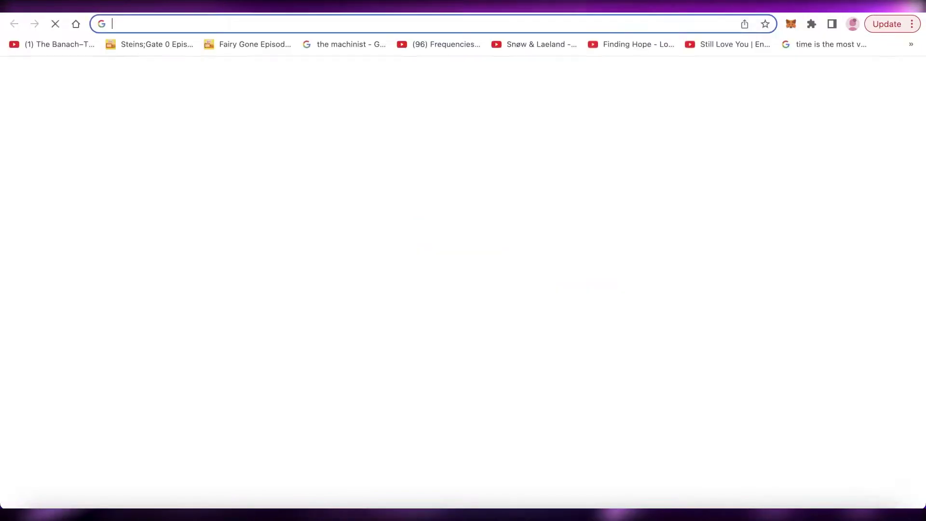
text(gm)
key(Return)
- Switch between the Hubstaff verification tab and the Gmail tab until the inbox loads
key(super+w)
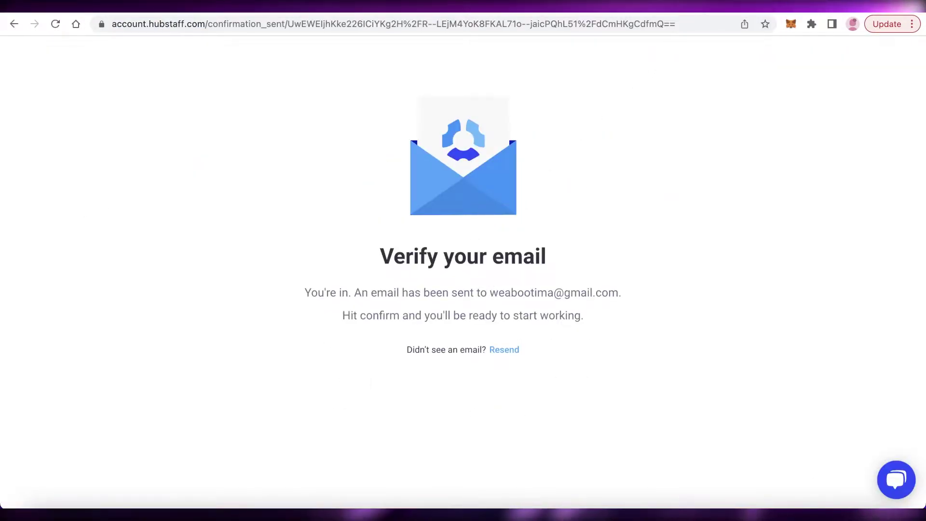
click(402, 13)
click(402, 13)
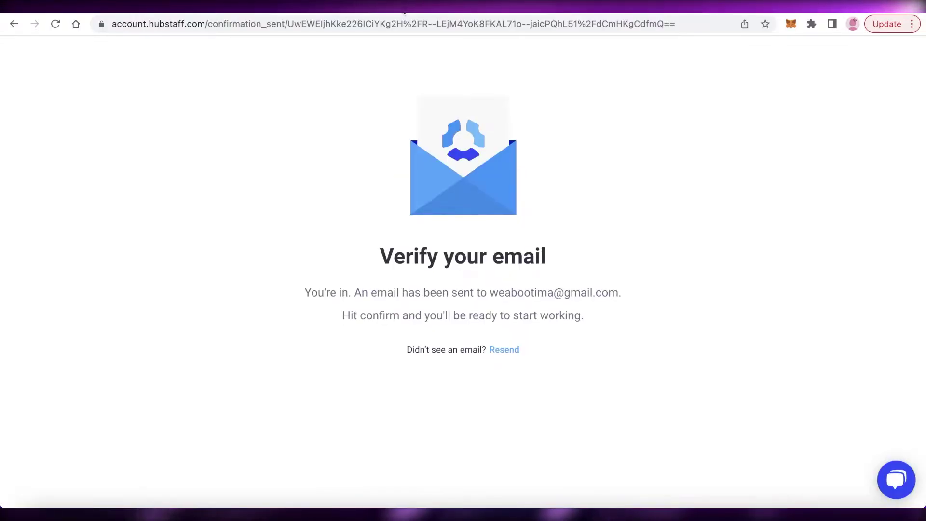
click(567, 13)
- Open the 'Confirm your Hubstaff account' email and use its Confirm account button
click(308, 158)
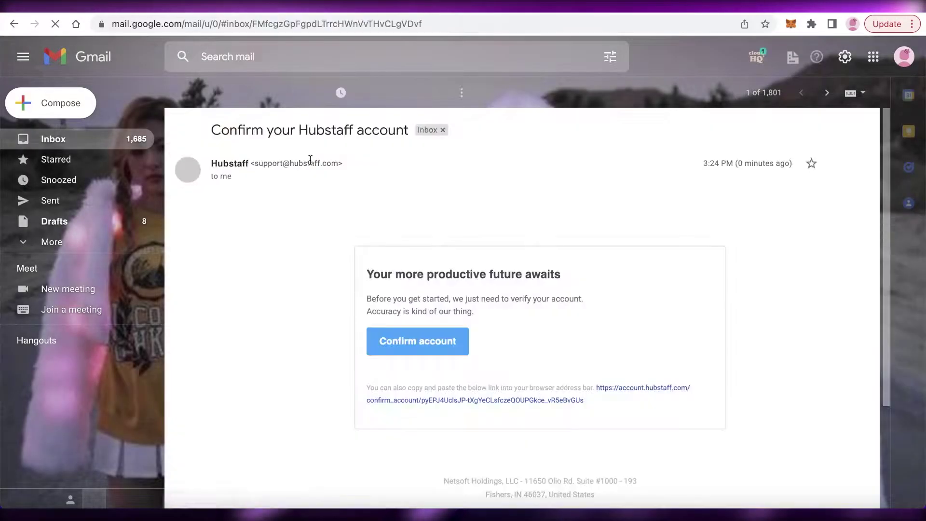
click(431, 354)
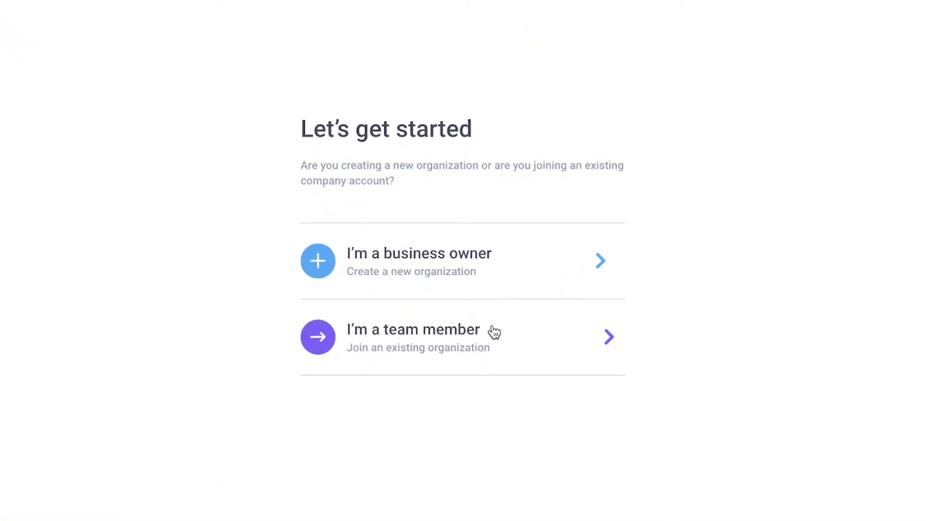
- Choose the business-owner path and answer that the team works in an office
click(370, 247)
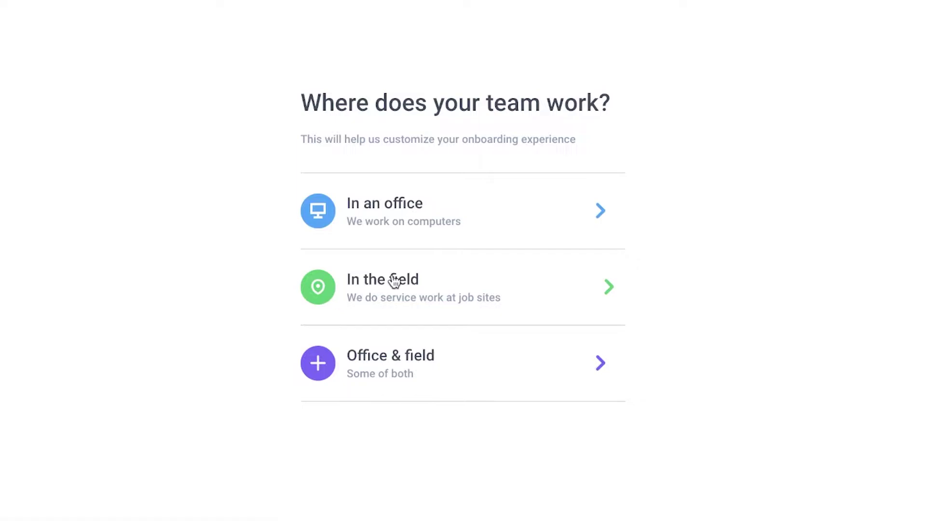
click(409, 199)
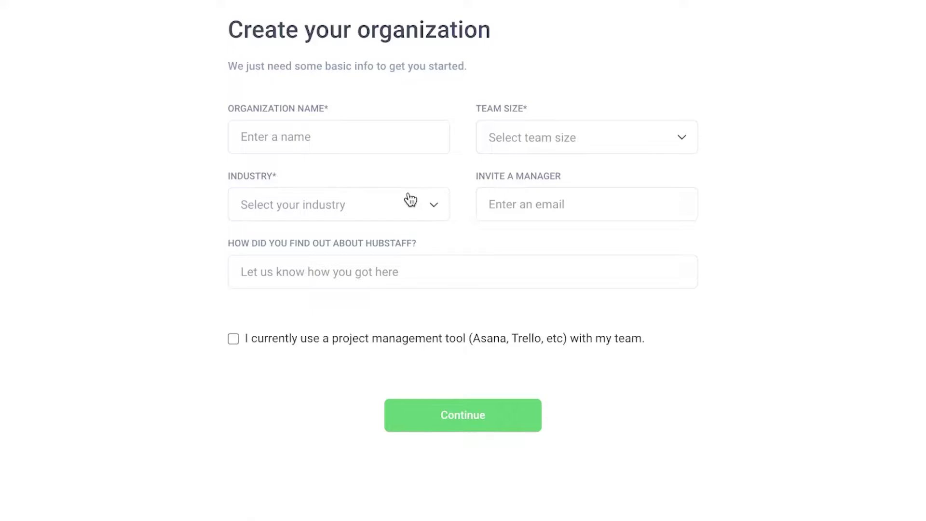
- Start on the organization name and set the team size to 2 - 10
click(336, 143)
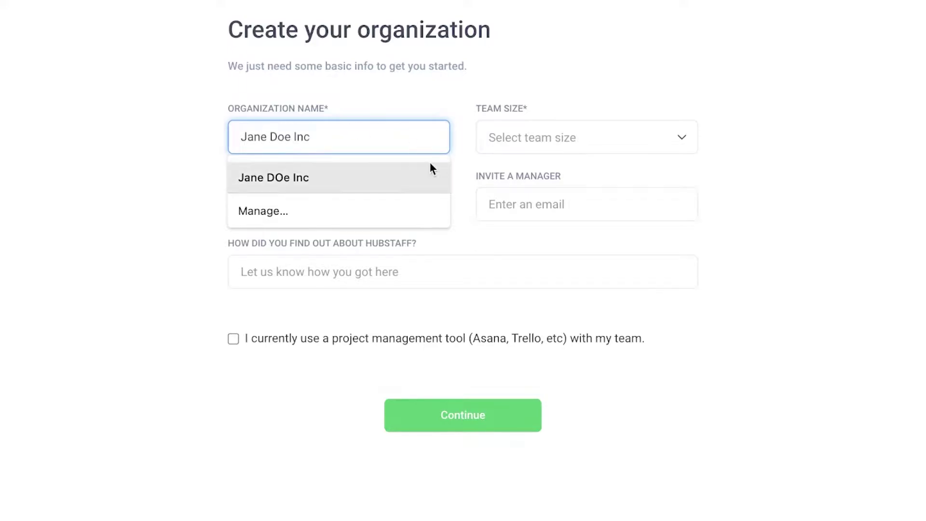
click(523, 140)
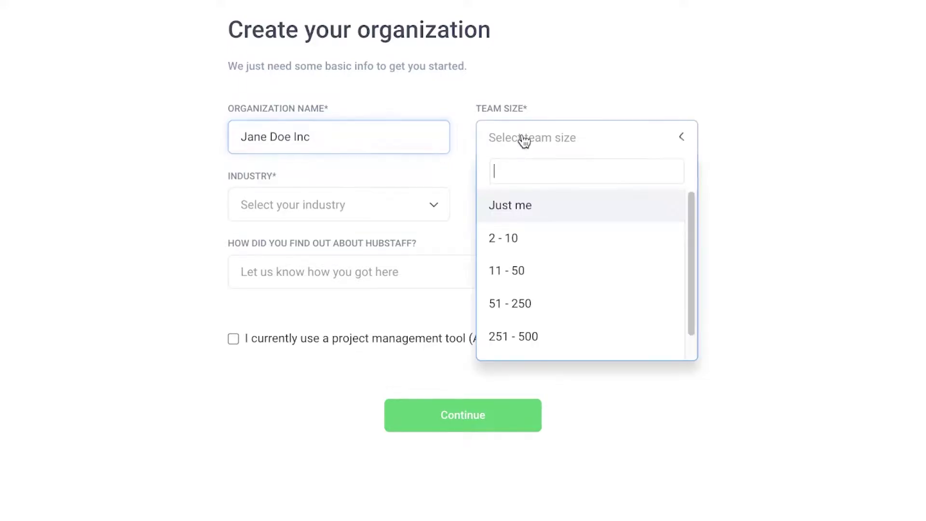
click(551, 255)
click(678, 140)
click(678, 140)
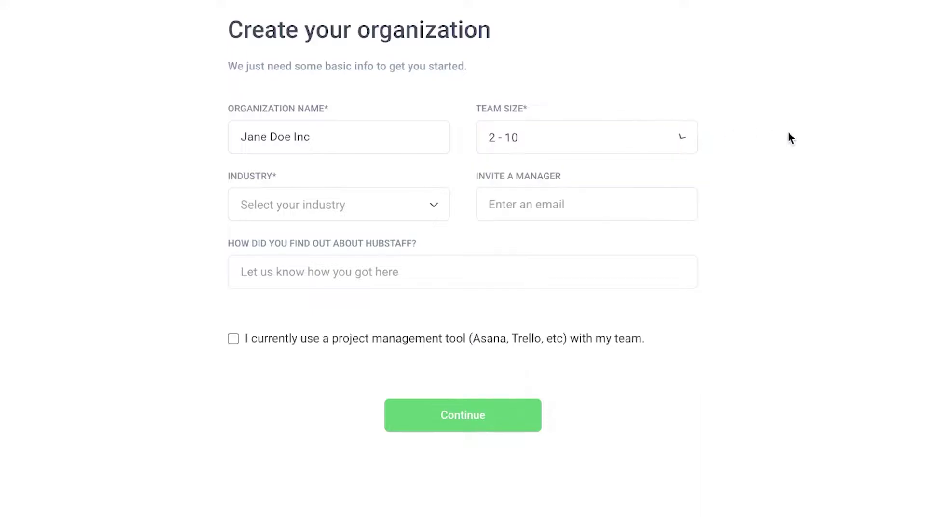
- Choose Entertainment from the Industry list
click(354, 197)
scroll(340, 362, down, 2)
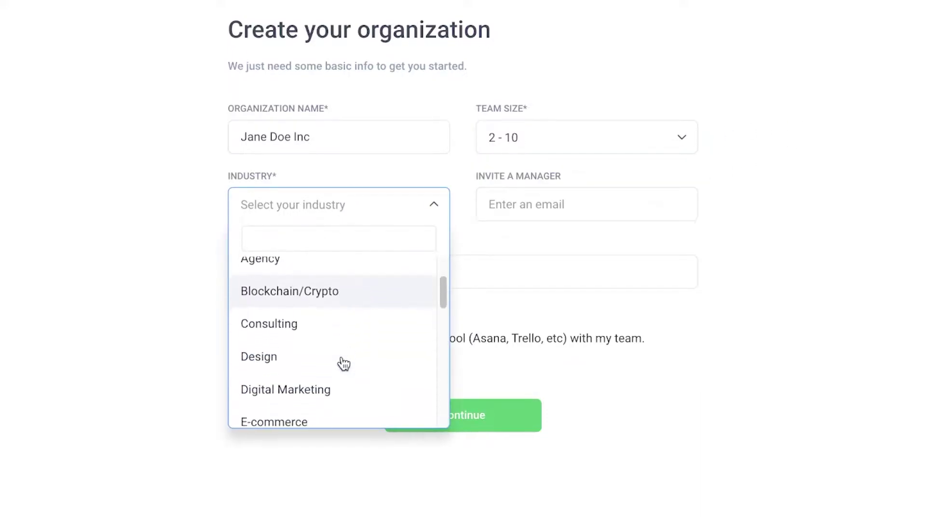
scroll(349, 342, down, 2)
scroll(338, 314, down, 2)
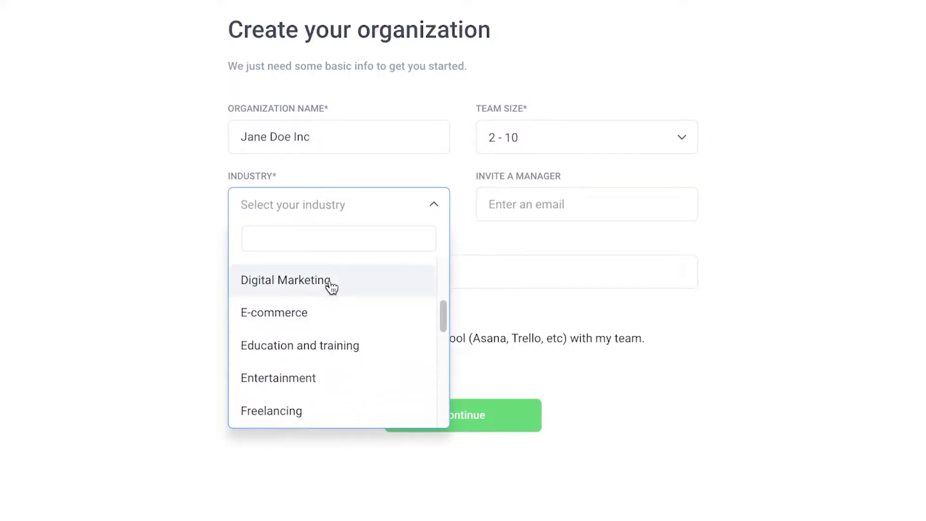
scroll(326, 304, down, 2)
scroll(331, 356, down, 2)
scroll(328, 338, up, 2)
click(301, 326)
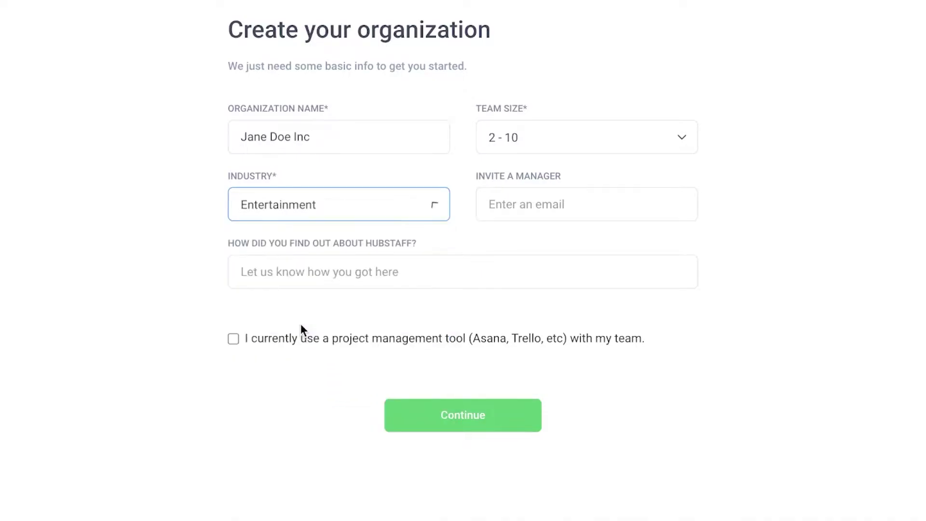
- Leave the manager invite empty, give Youtube ads as the referral source, and submit
click(636, 198)
click(750, 240)
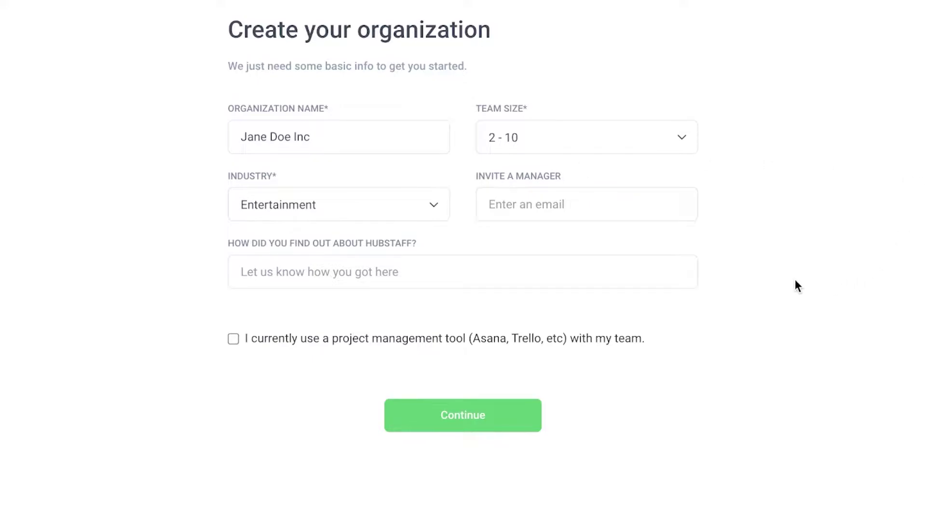
click(333, 272)
text(O)
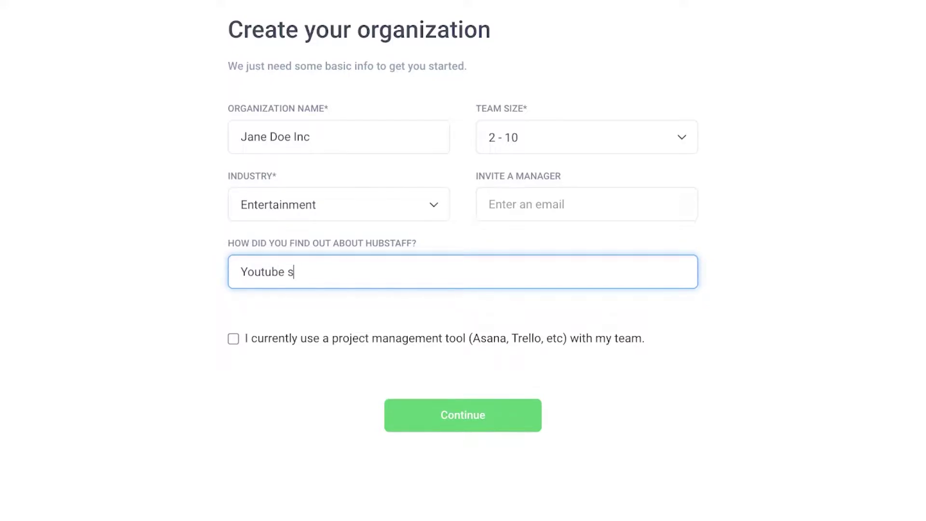
click(489, 416)
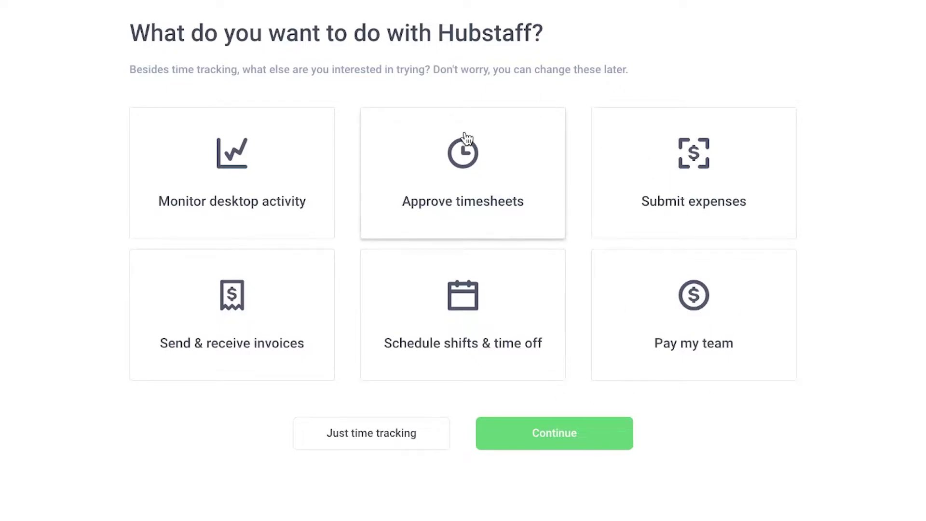
- Select Monitor desktop activity, Send & receive invoices and Approve timesheets as interests
click(255, 158)
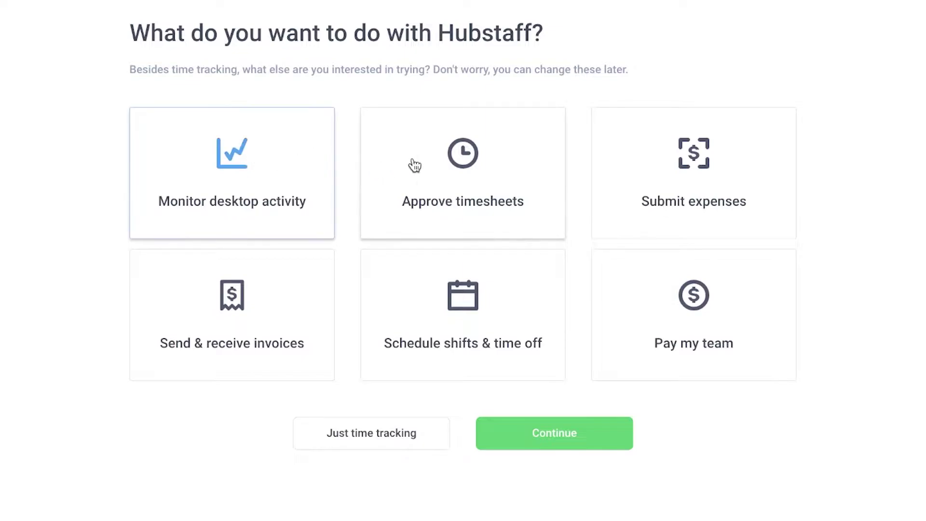
click(249, 314)
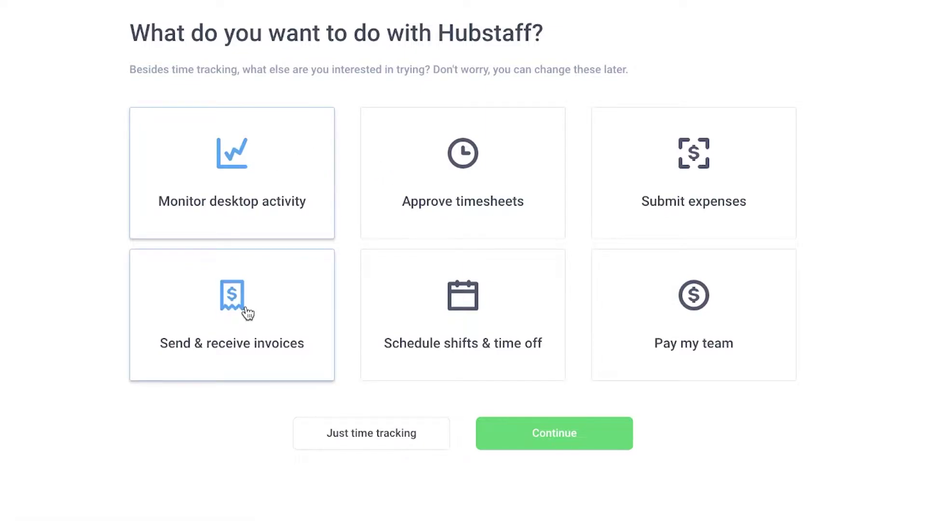
click(482, 198)
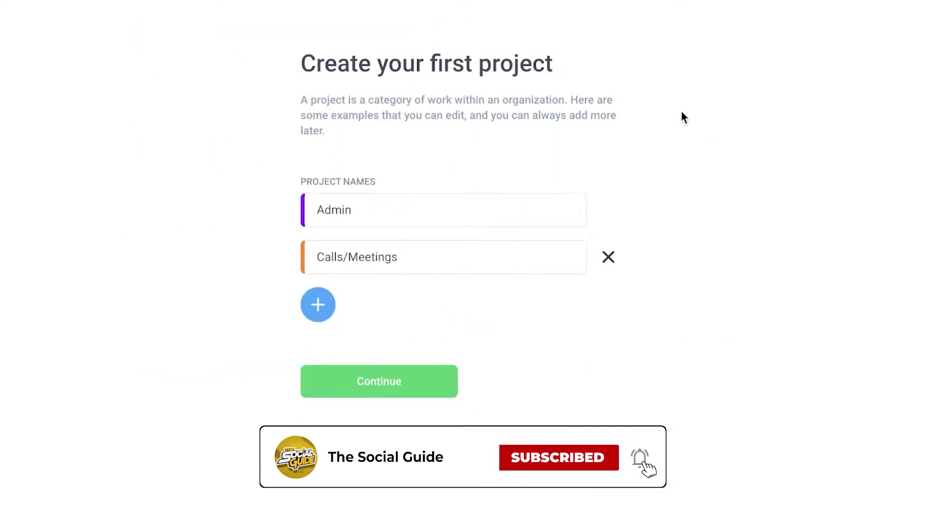
- Rename 'Admin' to Marketing and 'Calls/Meetings' to 'creating content', then continue
click(449, 204)
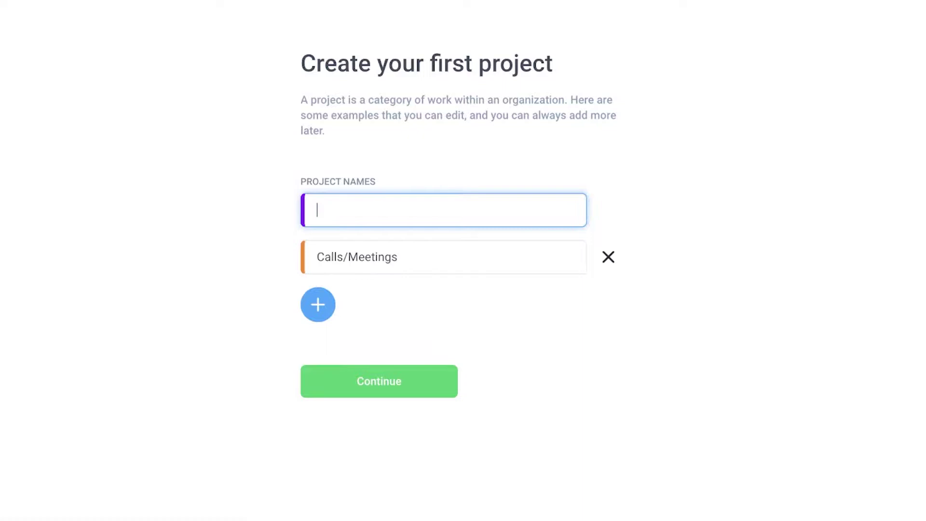
text(Marketing)
click(456, 253)
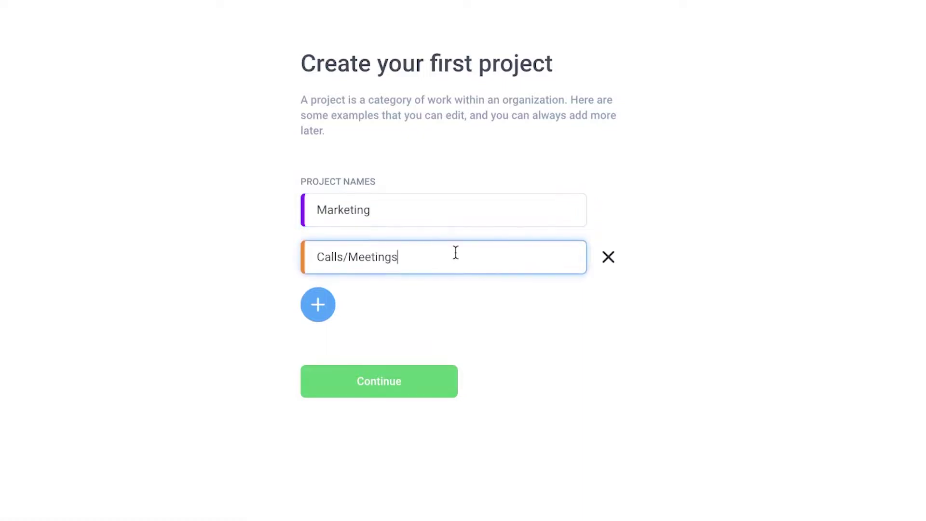
triple_click(397, 252)
text(creating cont)
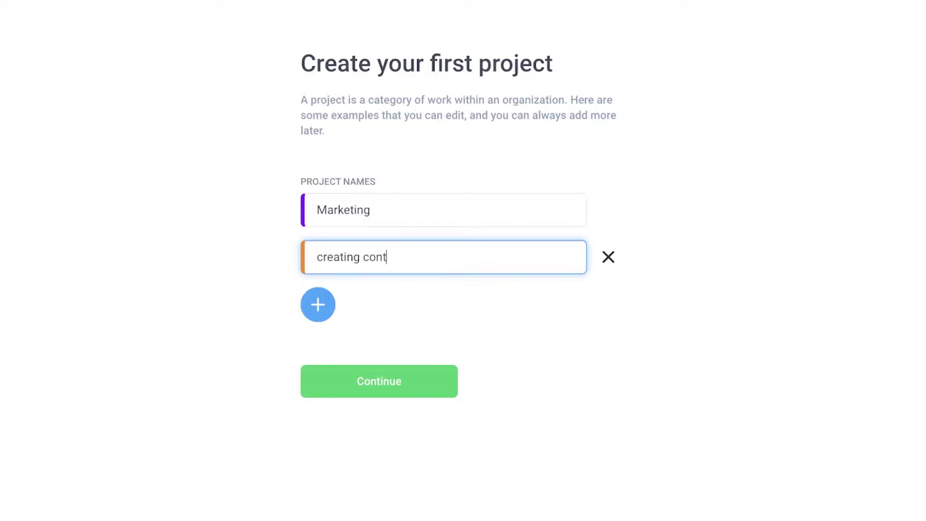
text(ent)
key(Return)
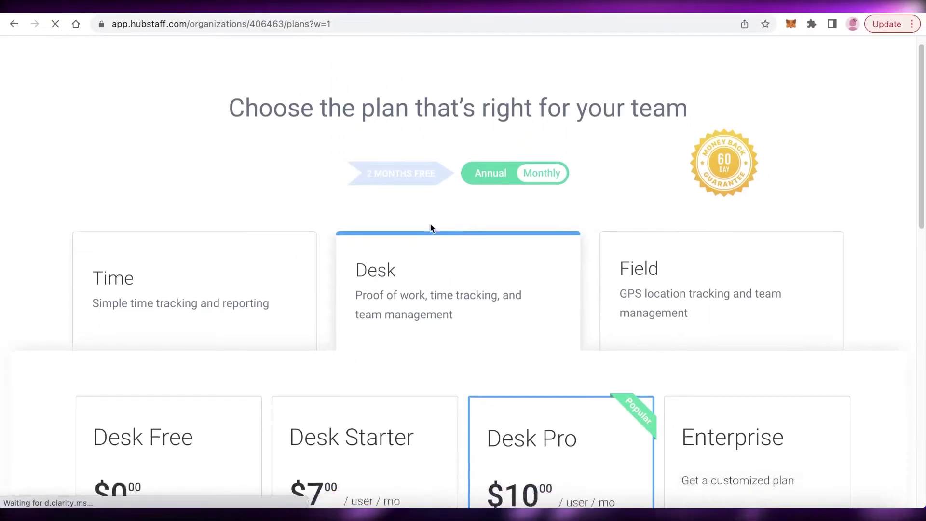
- Choose the Desk Free plan from the plan cards
scroll(430, 227, down, 6)
scroll(97, 363, down, 5)
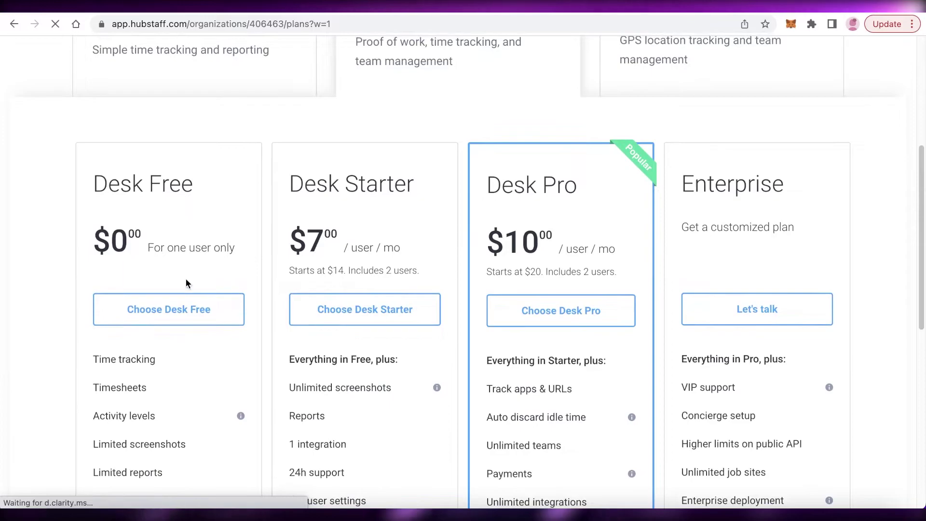
click(176, 309)
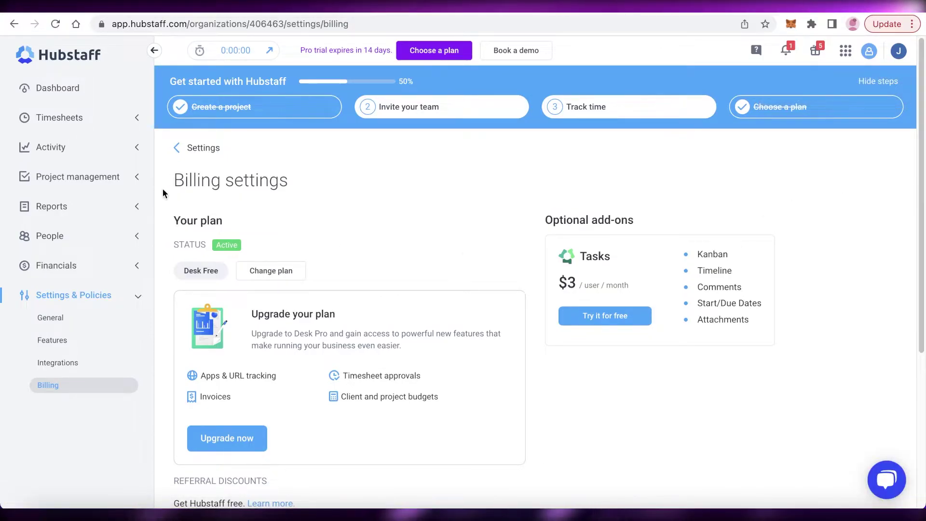
- Go to the Apr 25 – May 1 Dashboard, close the welcome video, and hide setup steps
click(62, 86)
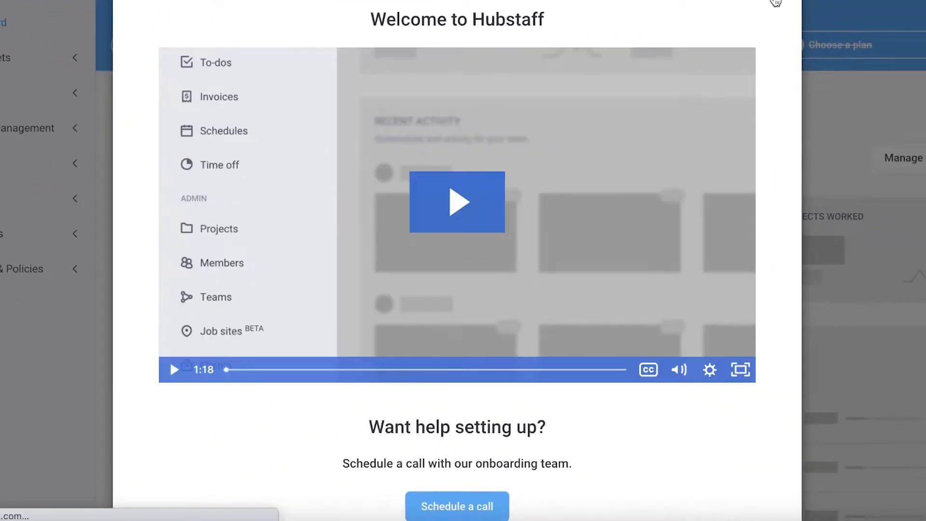
click(775, 2)
scroll(473, 262, down, 4)
scroll(905, 301, up, 4)
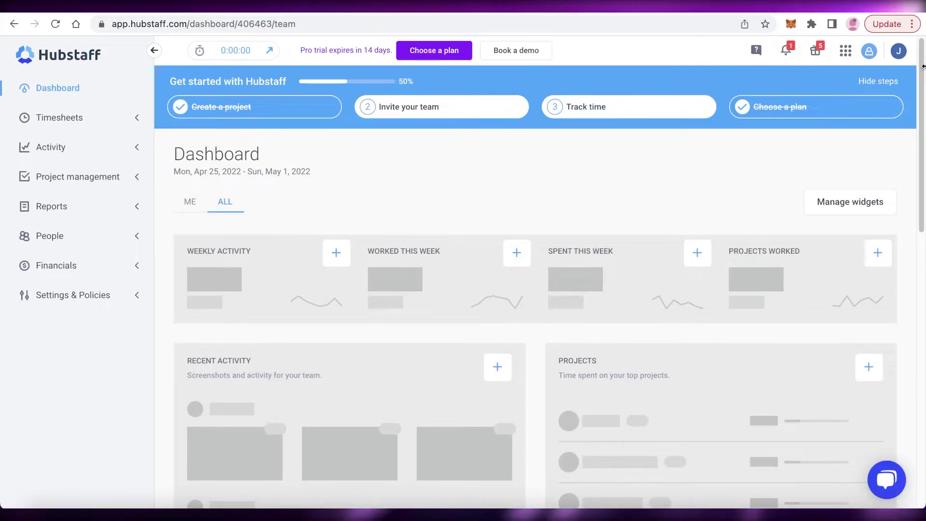
click(878, 81)
scroll(864, 137, down, 2)
scroll(864, 138, up, 2)
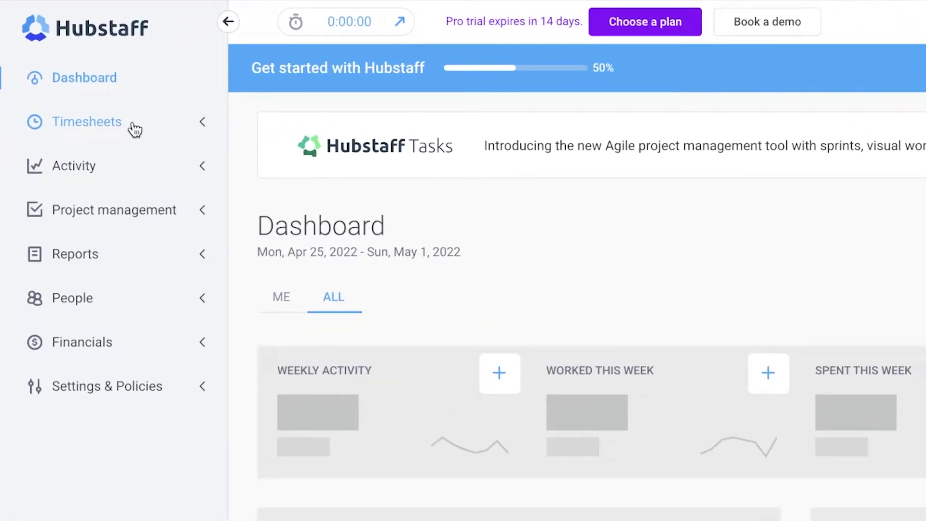
- View Timesheets, expand the Activity and Project management menus, and open the Projects list
click(135, 128)
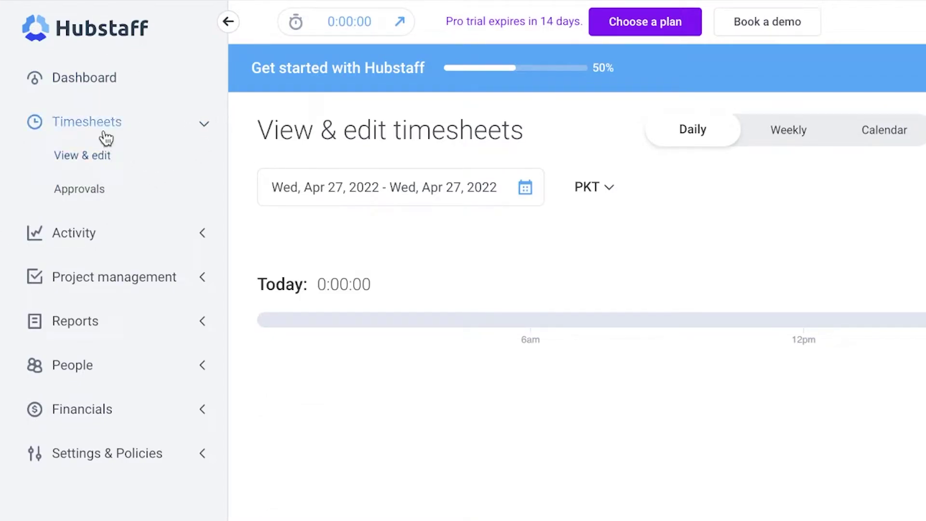
click(209, 234)
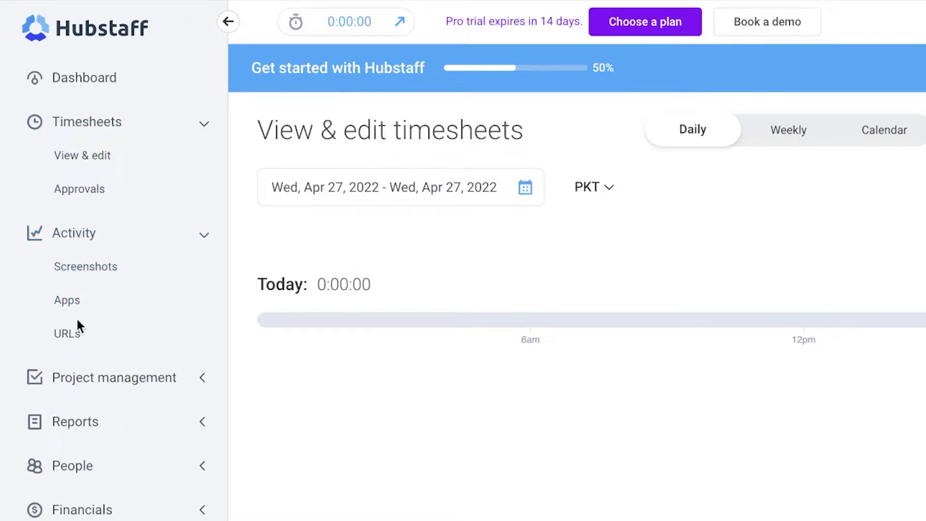
click(201, 386)
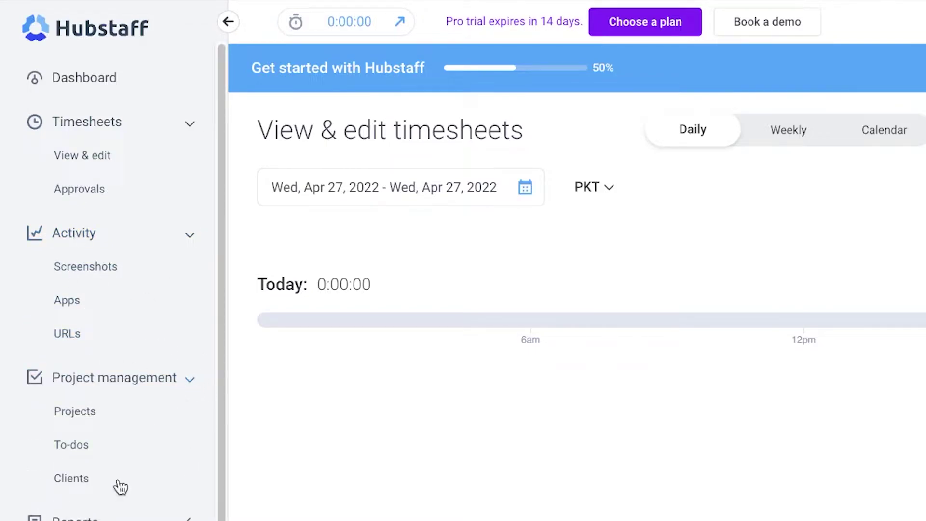
scroll(89, 411, down, 4)
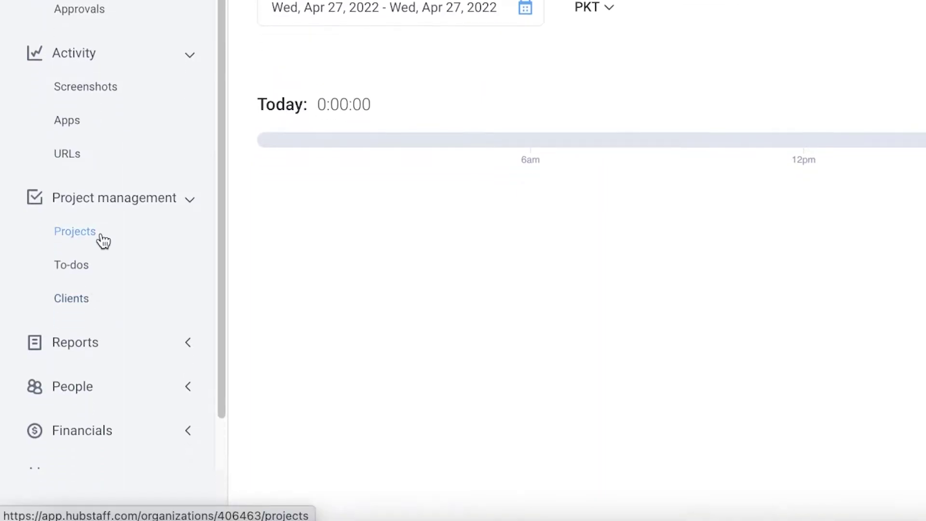
scroll(99, 254, down, 1)
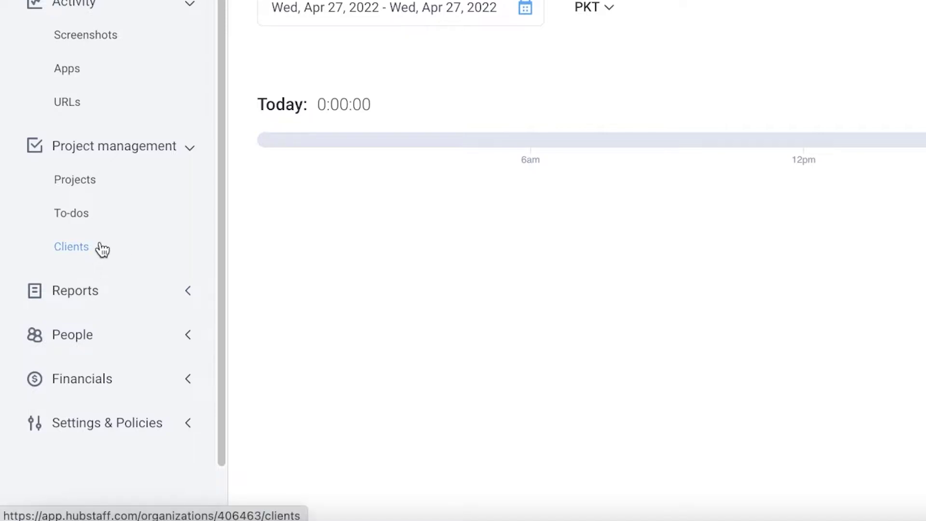
click(75, 176)
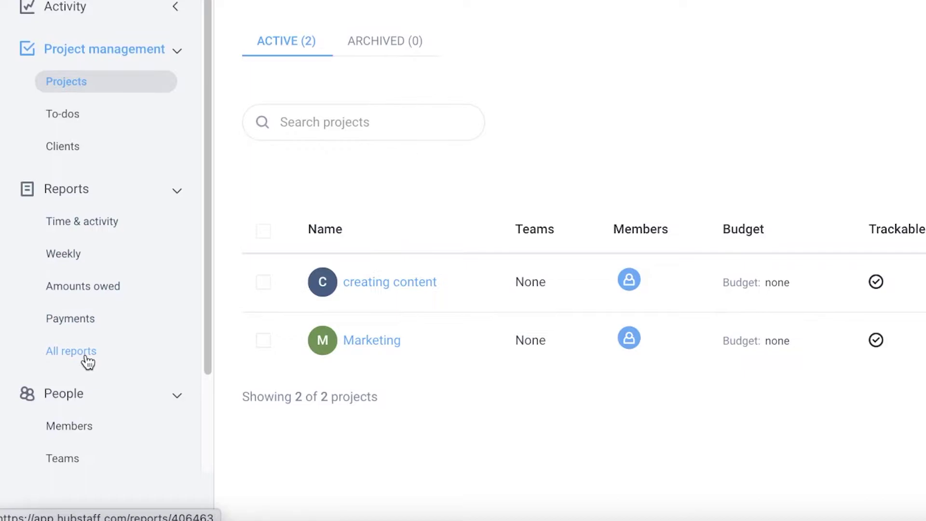
- Browse the All reports catalogue, dismiss its tour popup, and open the People members page
scroll(88, 362, down, 3)
click(58, 242)
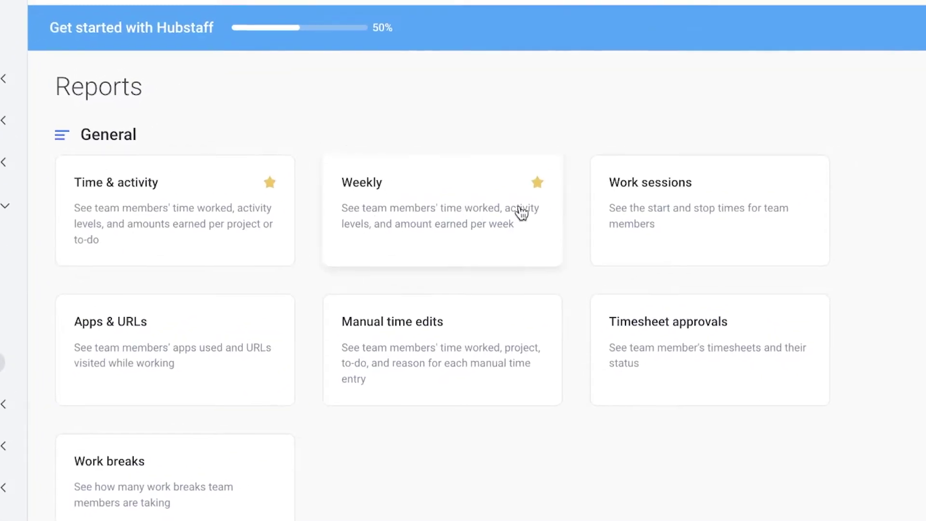
scroll(523, 211, down, 5)
scroll(523, 213, up, 4)
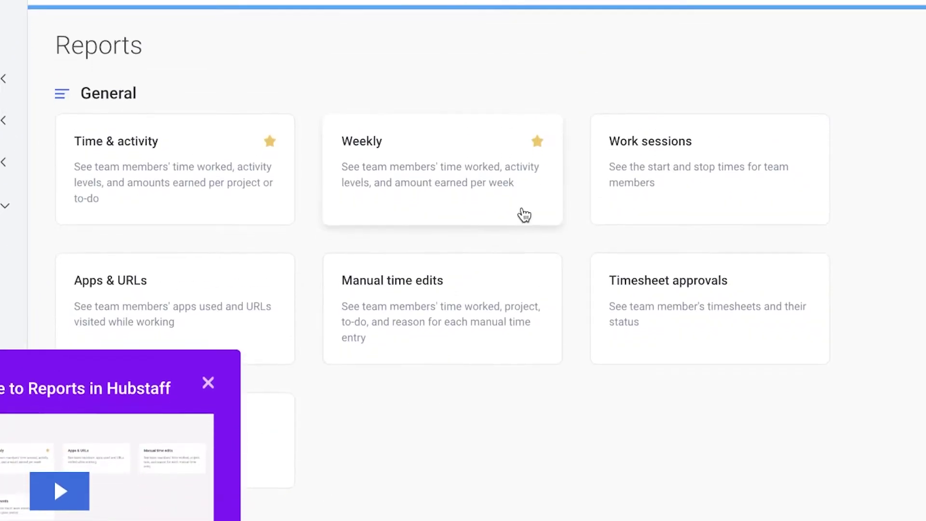
scroll(840, 190, down, 4)
scroll(861, 202, up, 1)
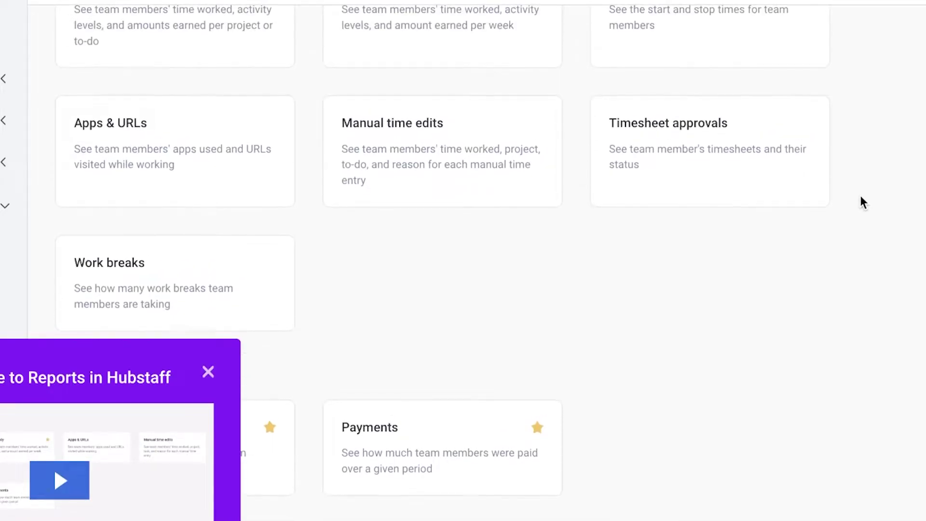
scroll(871, 203, down, 10)
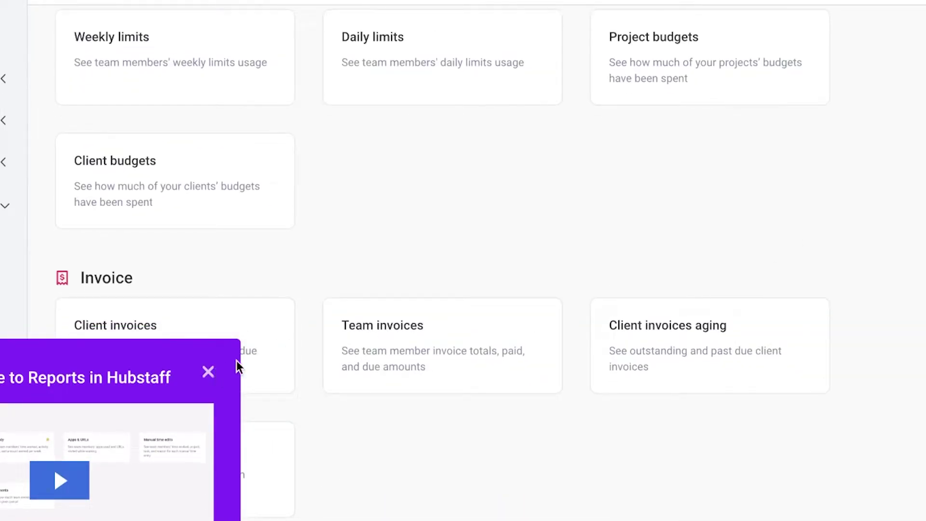
click(209, 376)
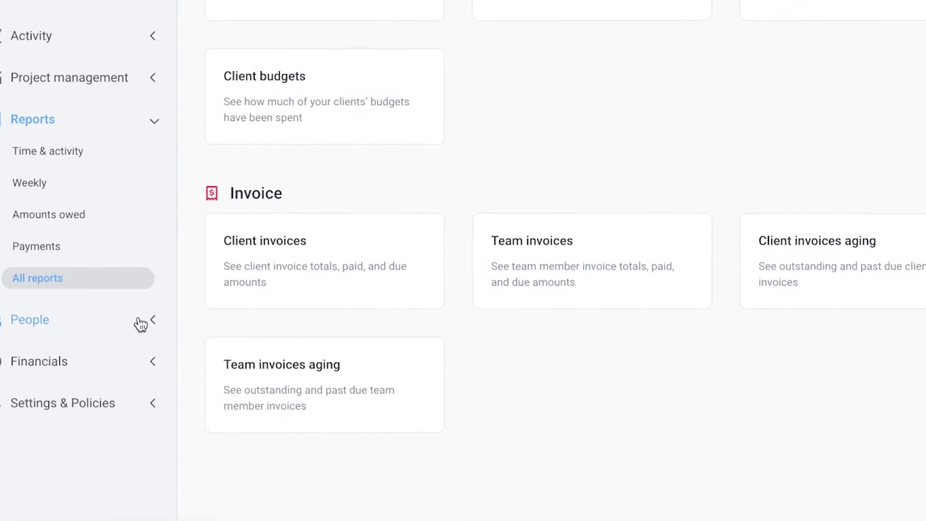
click(140, 325)
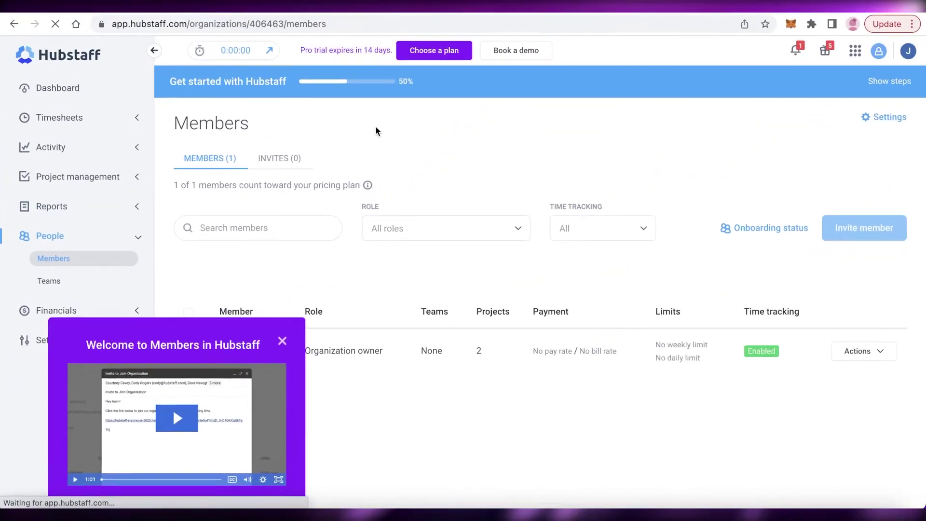
- Check the members' onboarding status, close that overview, and open Financials › Send payments
mouse_move(840, 222)
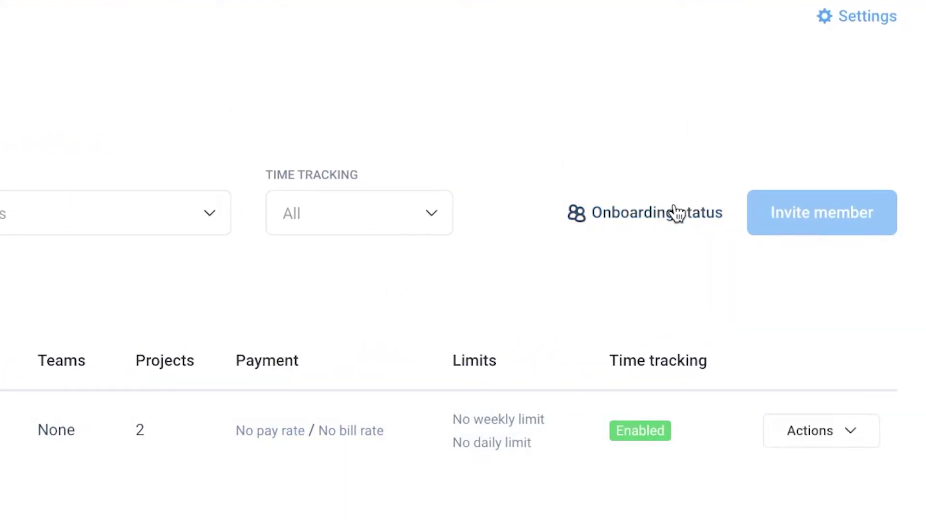
click(674, 212)
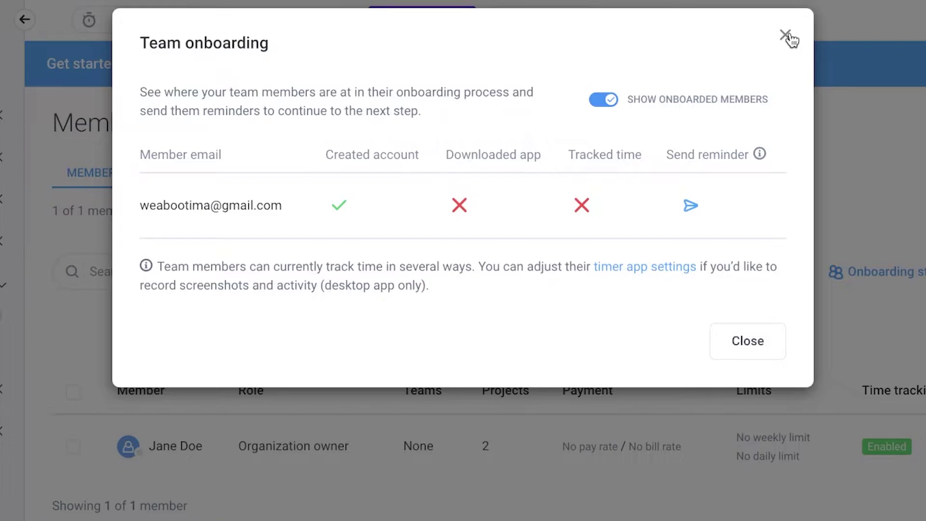
click(788, 35)
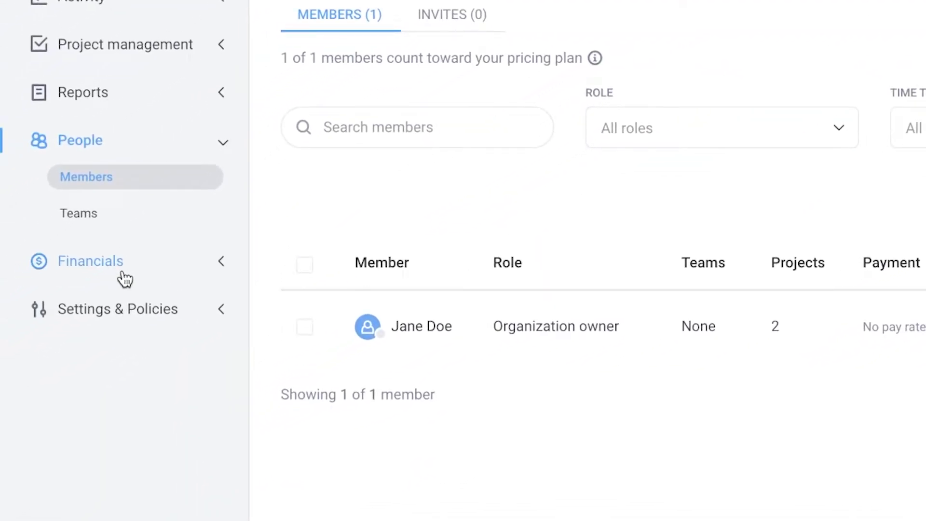
click(123, 273)
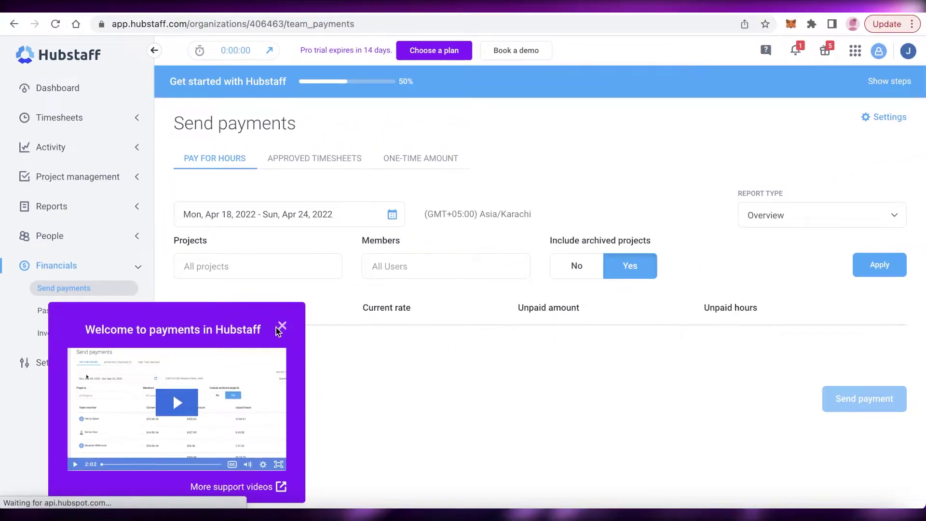
- Dismiss the payments welcome video and view the Approved Timesheets and One-Time Amount payment tabs
click(282, 326)
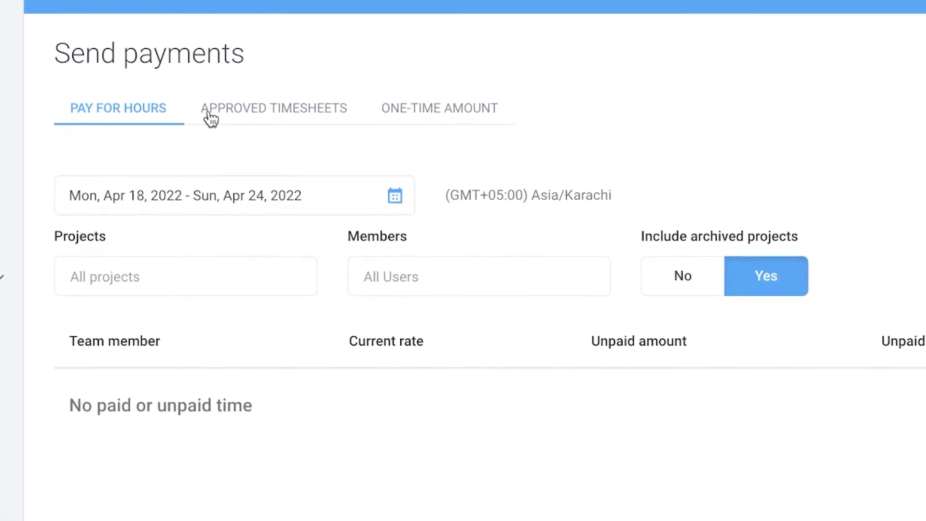
click(210, 118)
scroll(227, 231, down, 1)
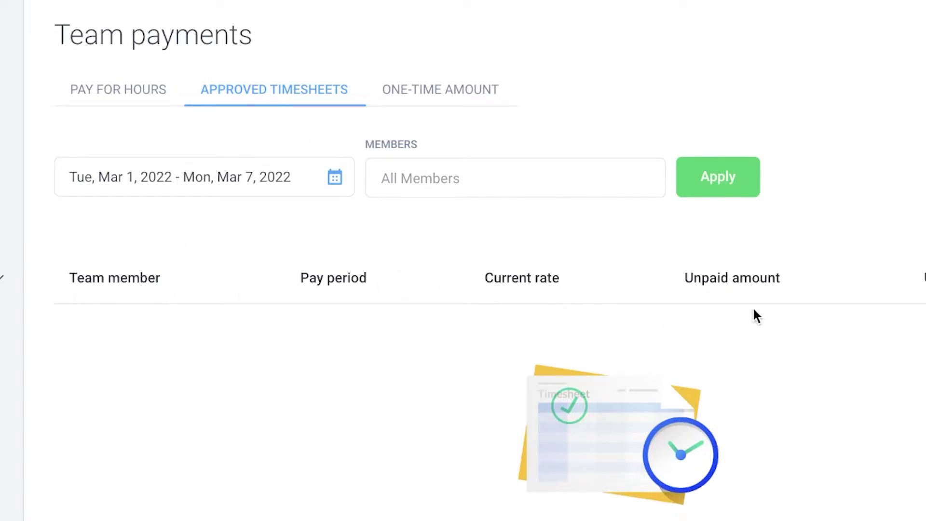
click(433, 96)
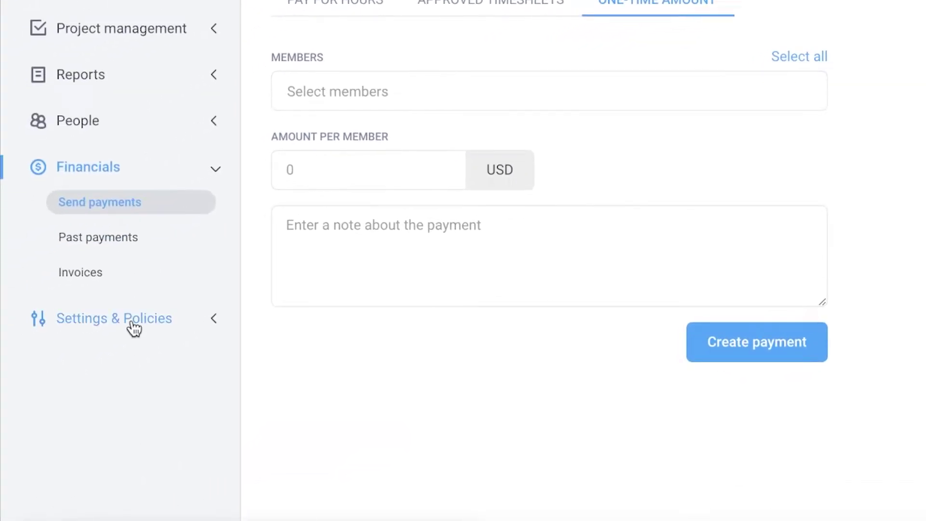
- Open Settings & Policies and look over its General and Features options
click(135, 330)
scroll(283, 198, down, 10)
scroll(717, 87, up, 10)
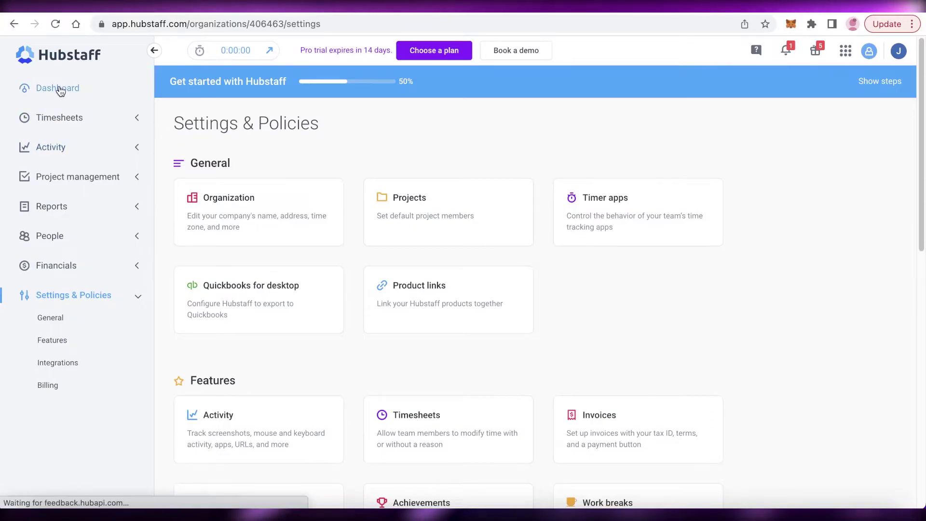
- Return to the Dashboard for Apr 25 – May 1, 2022
click(58, 89)
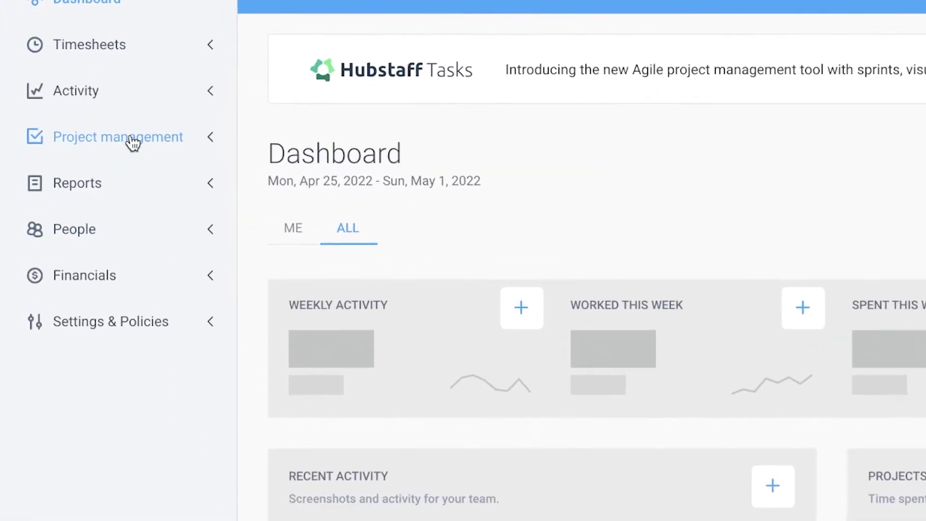
click(86, 177)
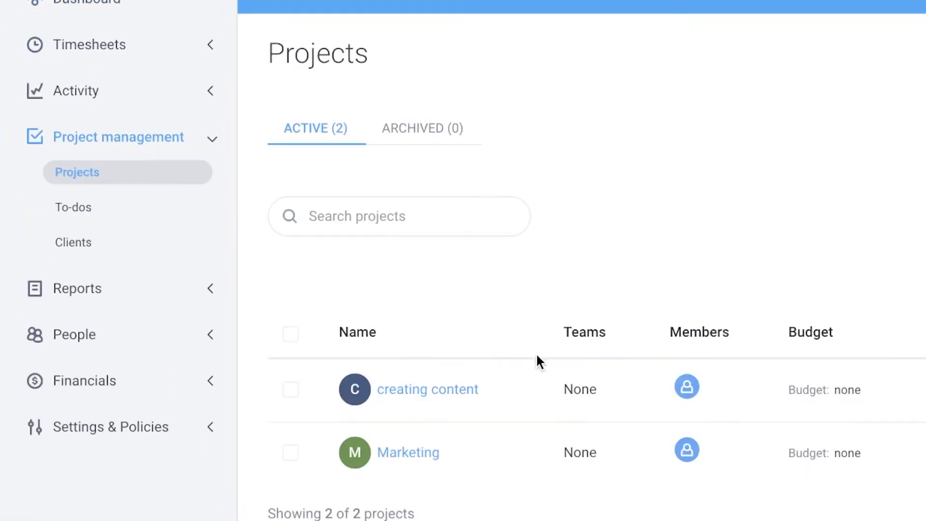
click(886, 342)
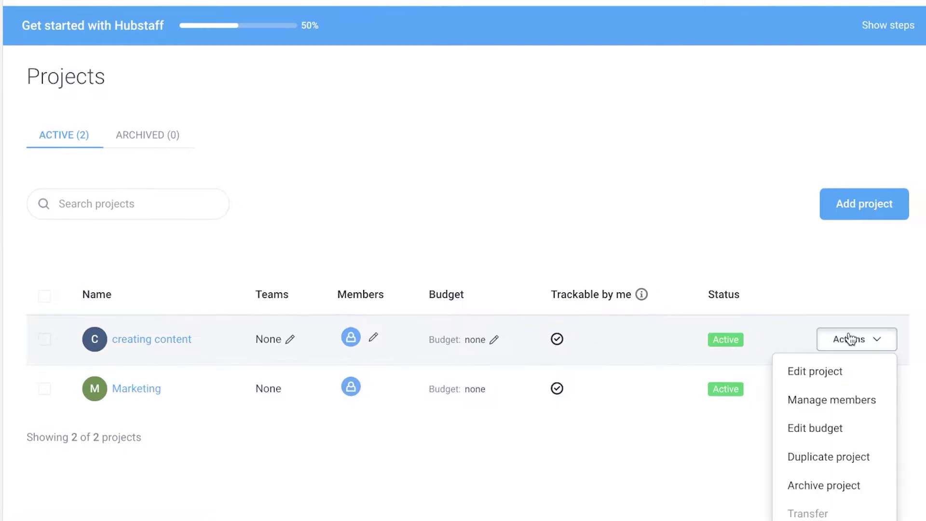
scroll(854, 343, down, 1)
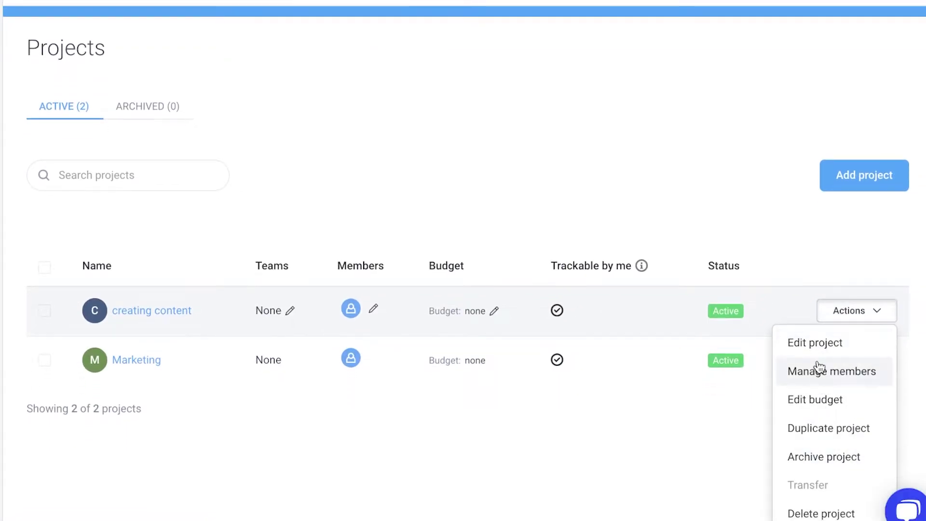
click(814, 342)
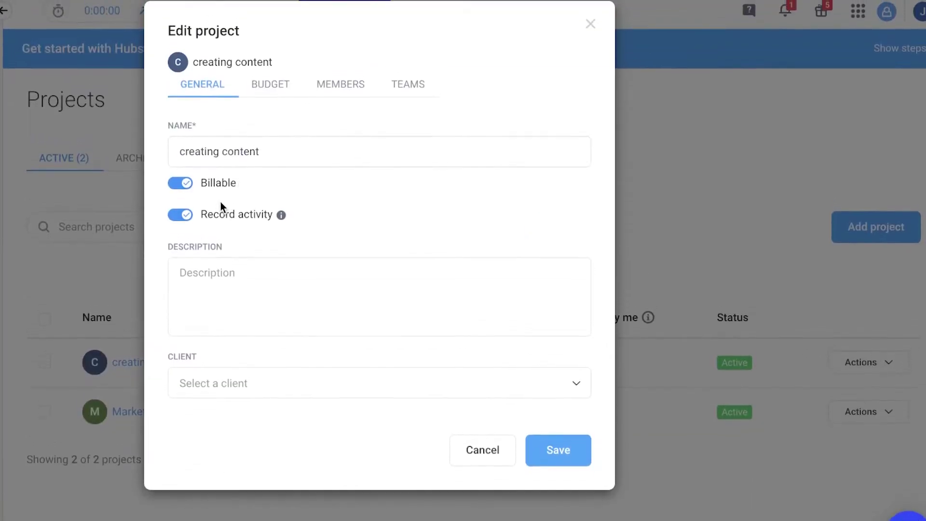
click(234, 391)
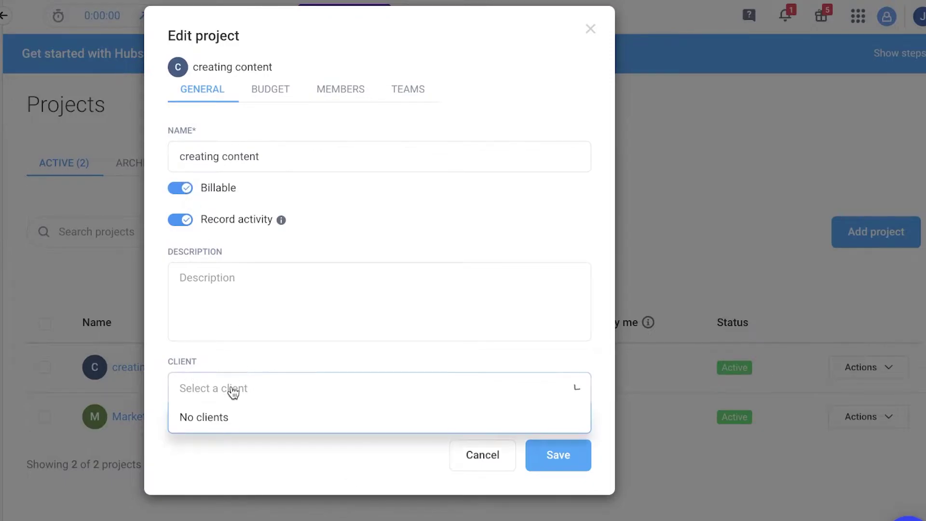
click(249, 338)
click(468, 454)
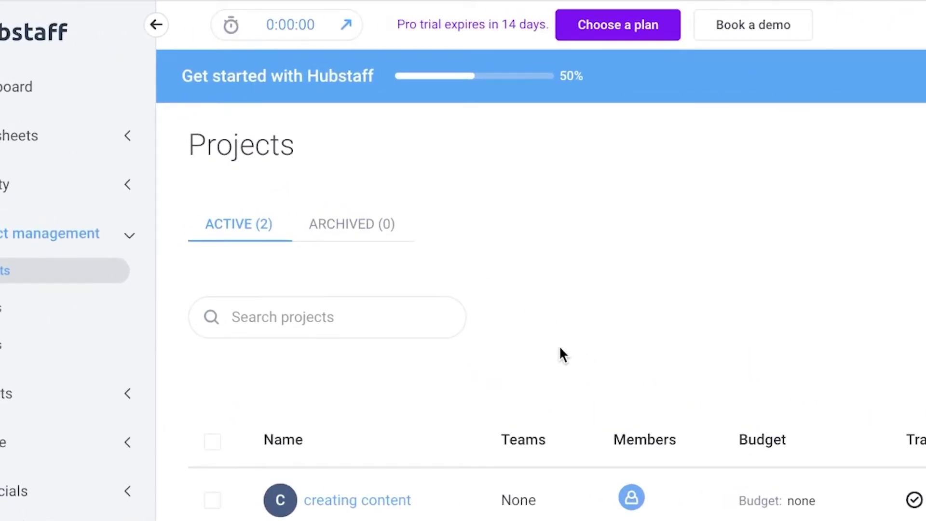
- Select creating content in the web timer and check its to-dos, cancelling a new to-do
click(277, 38)
click(296, 280)
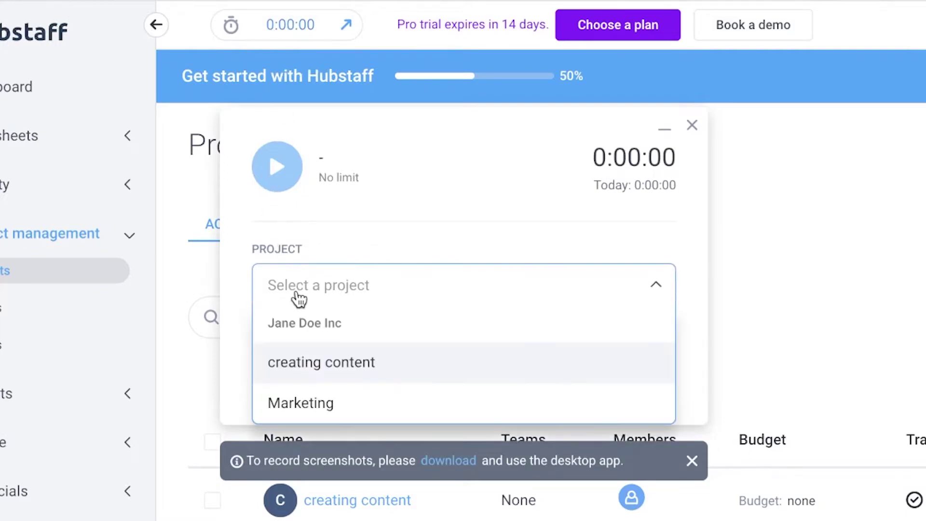
click(411, 362)
click(392, 370)
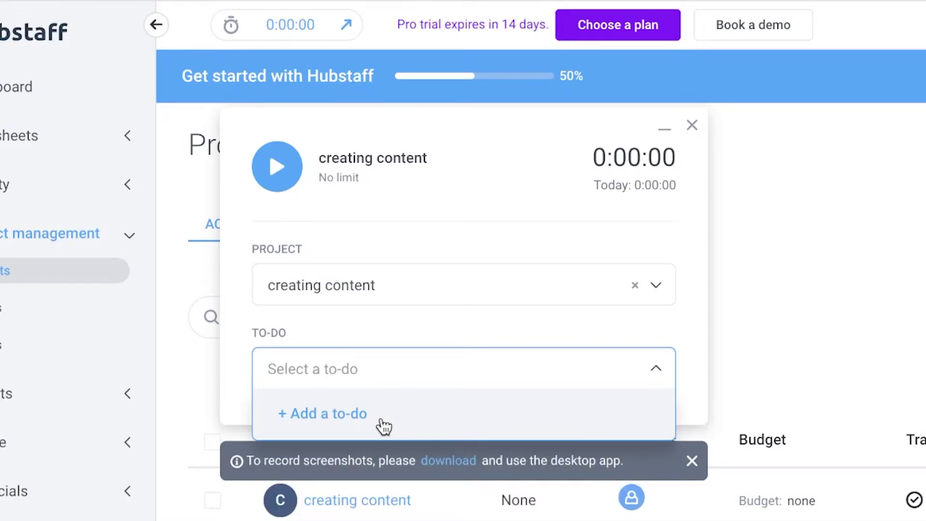
click(372, 413)
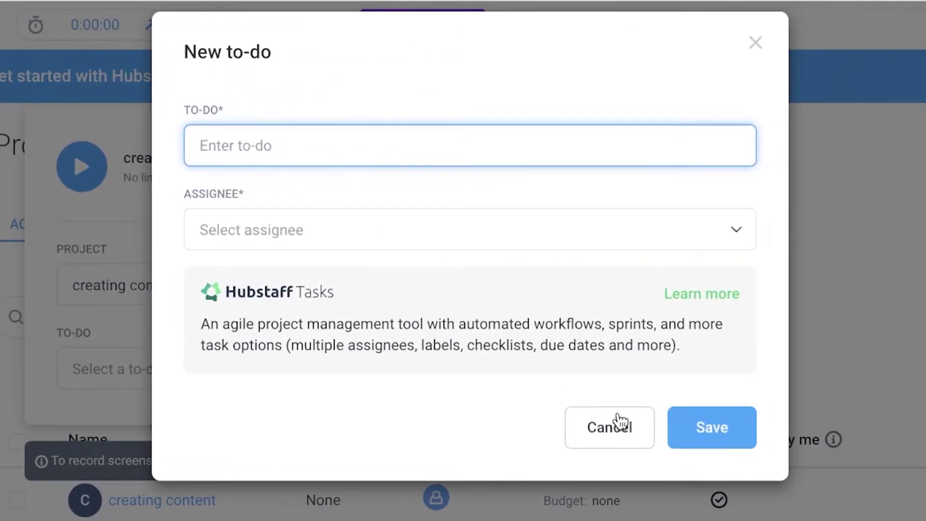
click(631, 428)
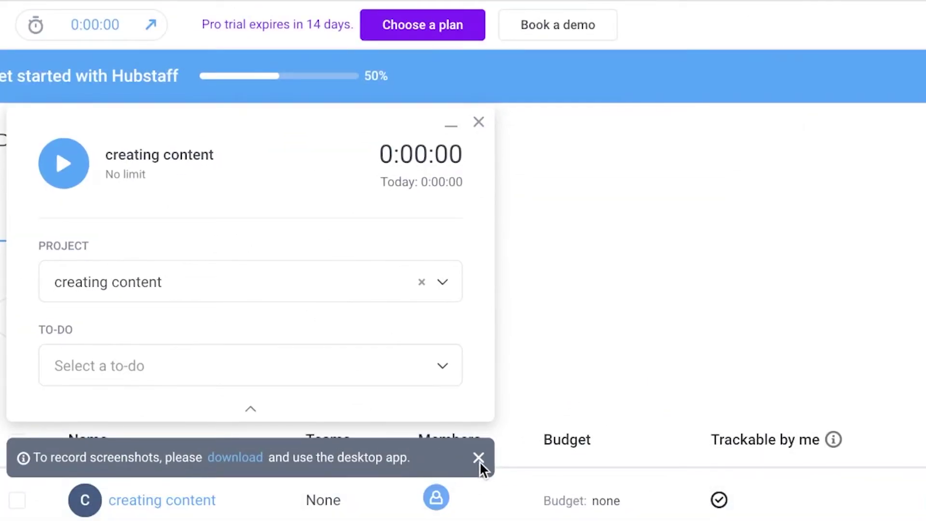
- Start the timer on creating content and move the collapsed timer panel to the bottom right
click(49, 167)
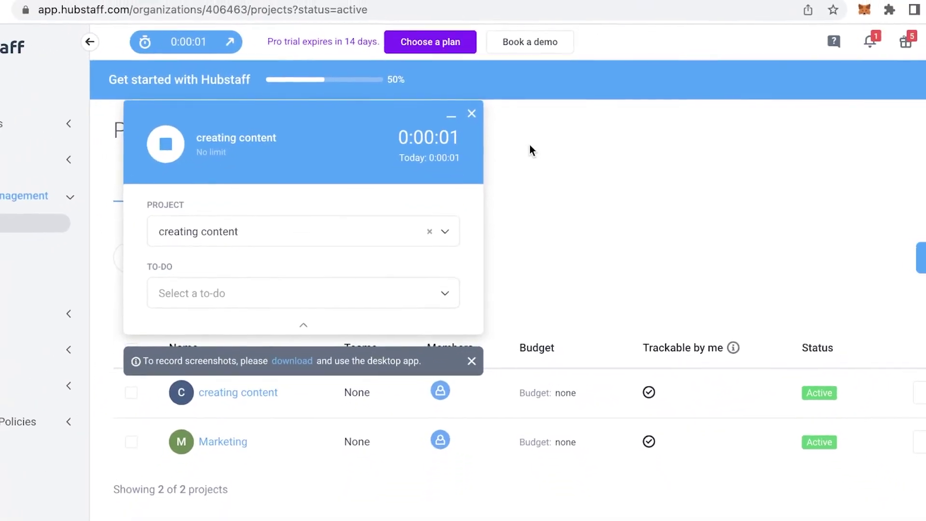
click(530, 145)
click(186, 42)
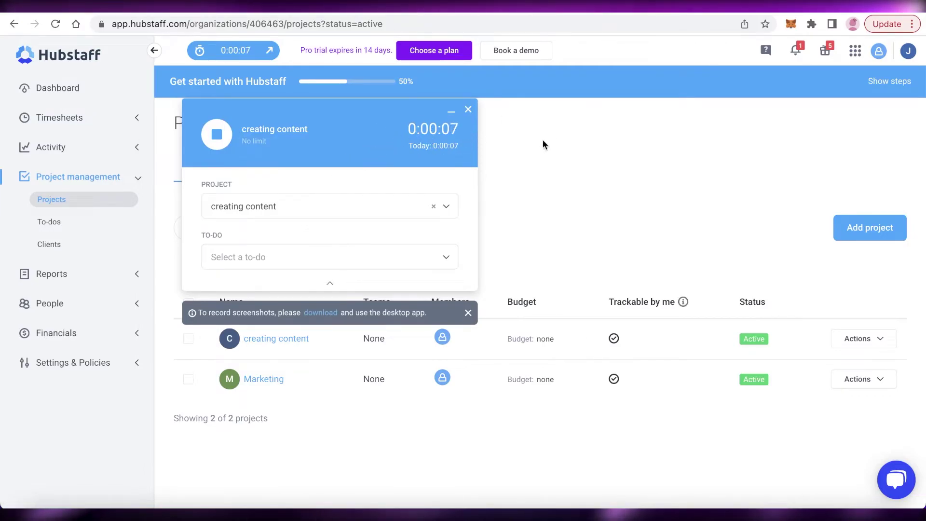
drag(406, 149, 795, 169)
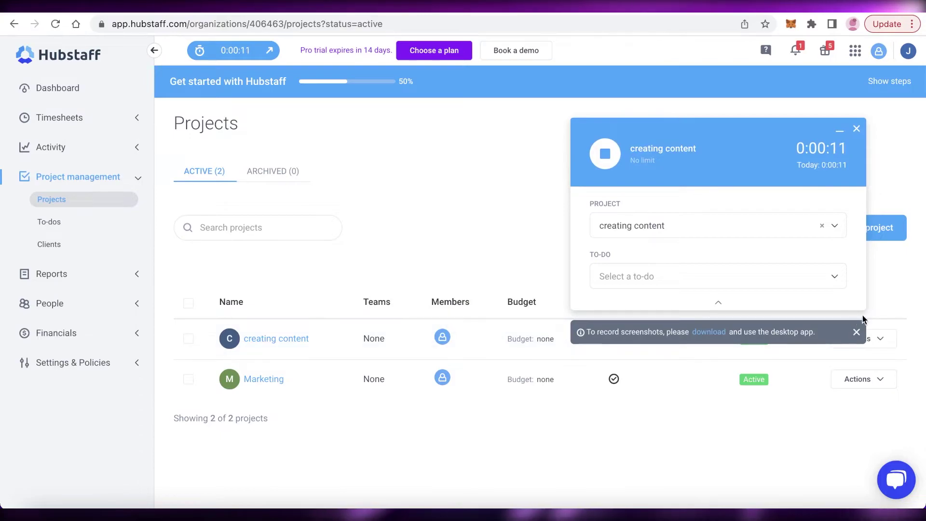
click(719, 303)
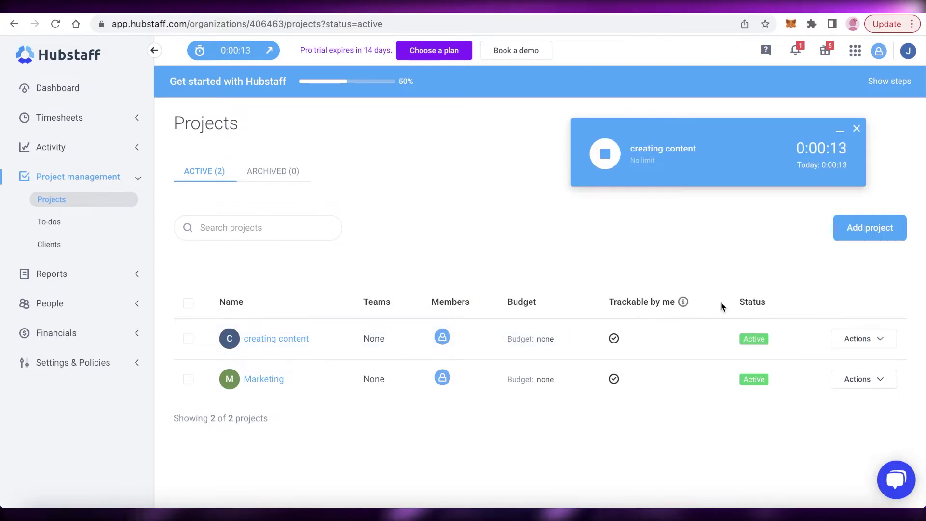
drag(695, 161, 722, 466)
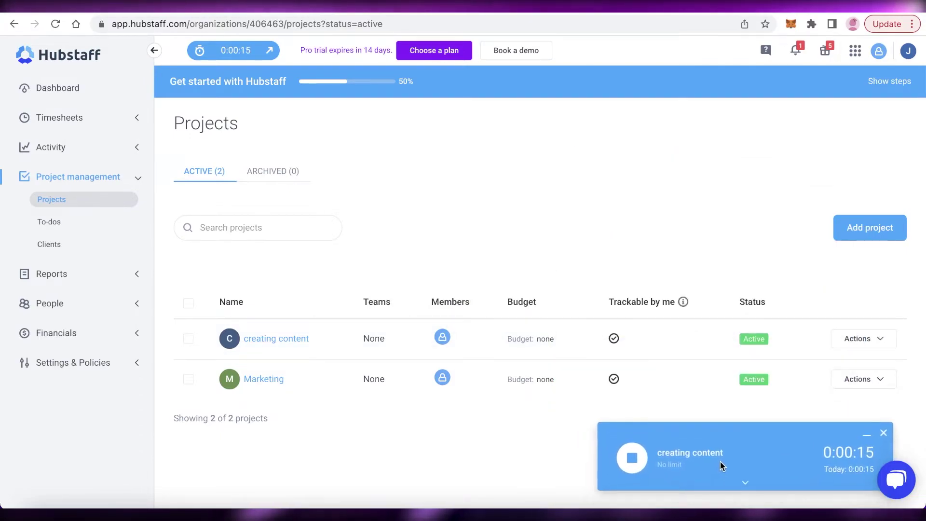
- Glance at the pricing tab, bring the expanded timer back upper left, and stop it at 0:00:25
click(598, 14)
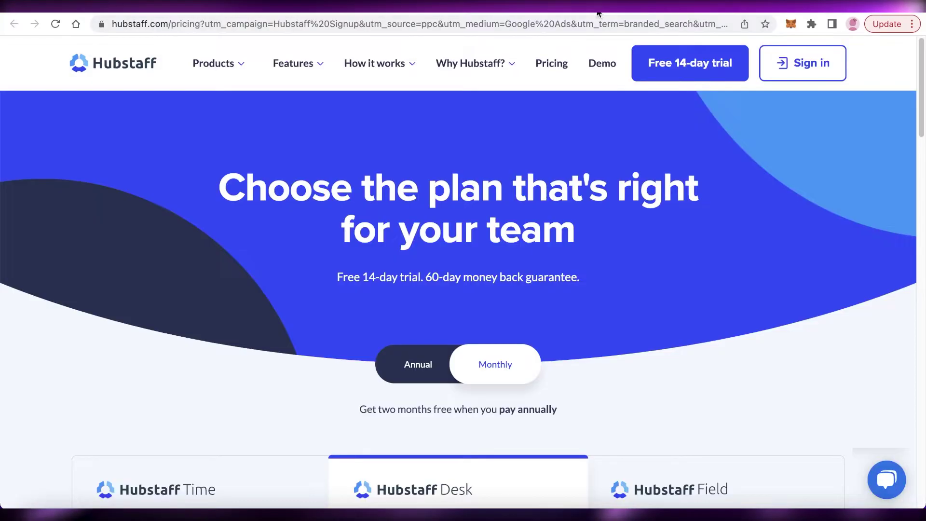
click(598, 10)
drag(757, 440, 354, 154)
click(312, 179)
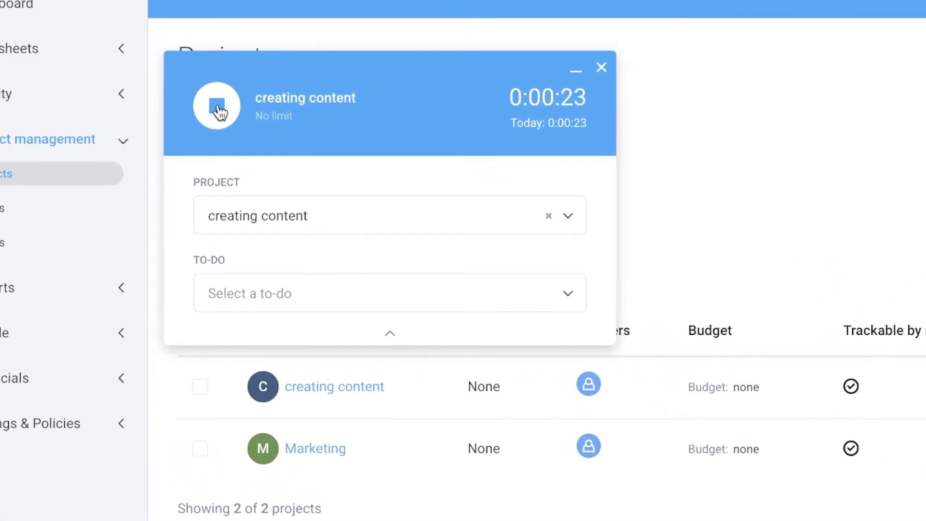
click(217, 107)
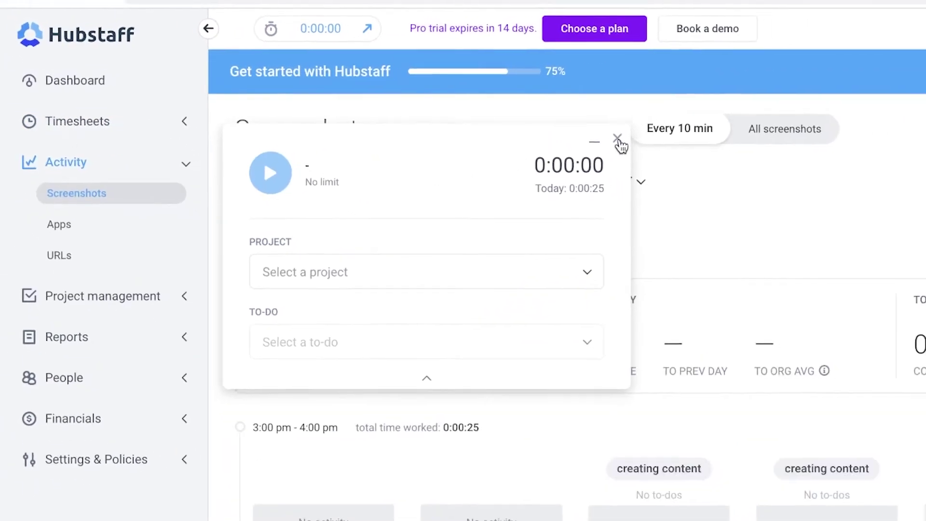
- Close the timer panel, welcome video and benchmarks tip on Activity › Screenshots
click(675, 140)
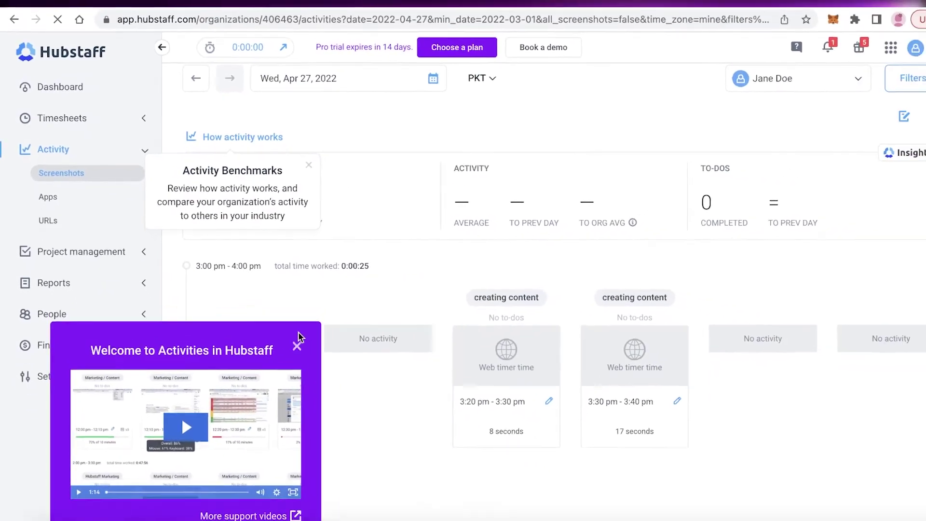
click(298, 346)
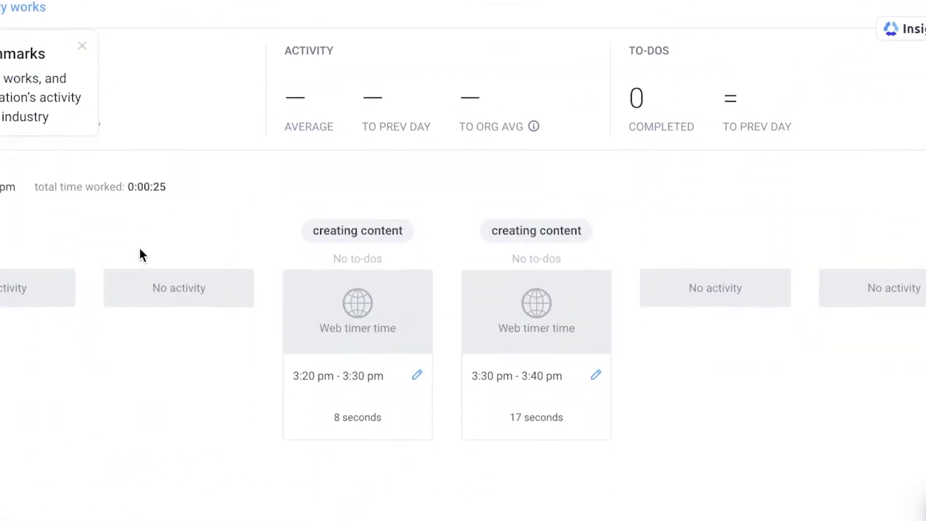
click(83, 46)
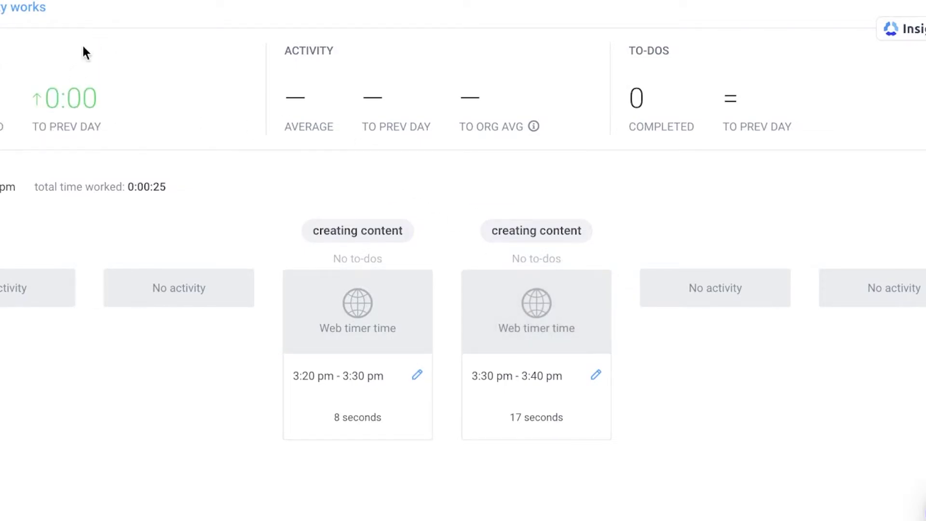
- Open Notes on the 3:30 pm creating content entry, discard the note, then select and deselect it
click(597, 375)
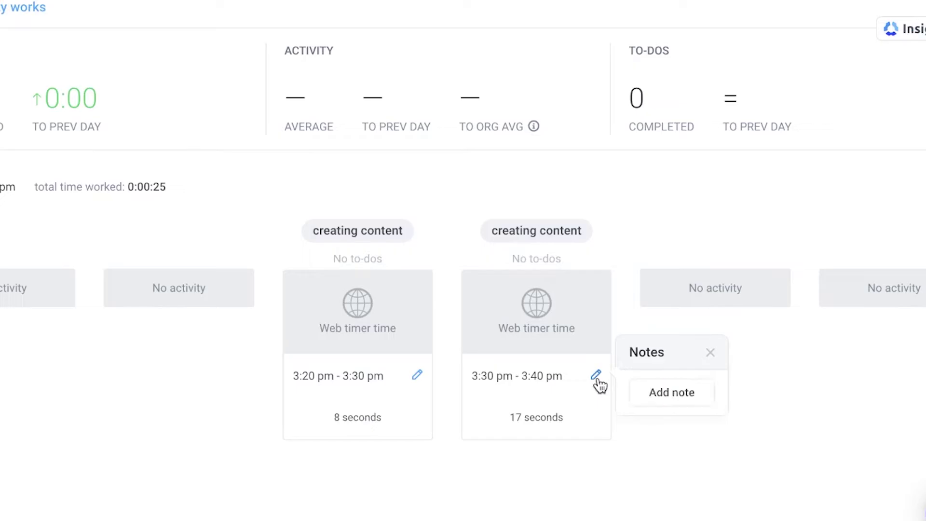
click(649, 392)
click(827, 66)
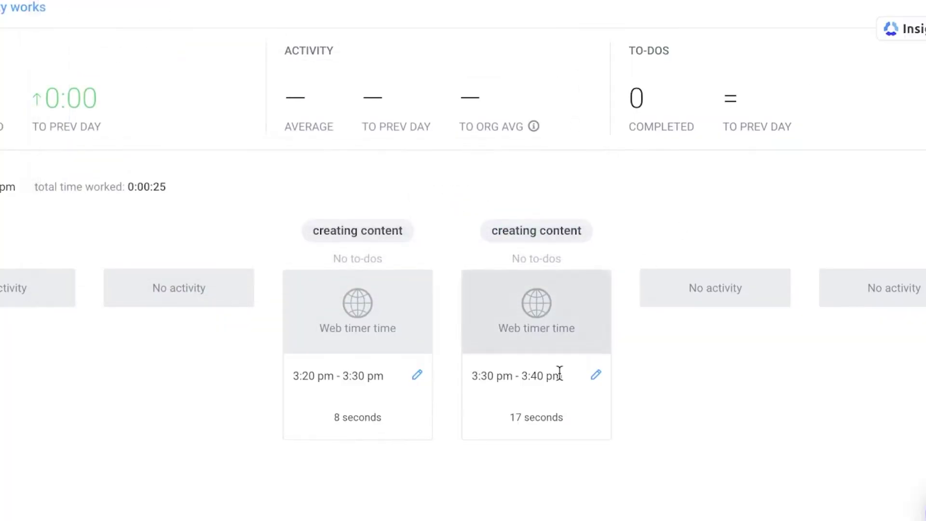
click(539, 314)
click(539, 314)
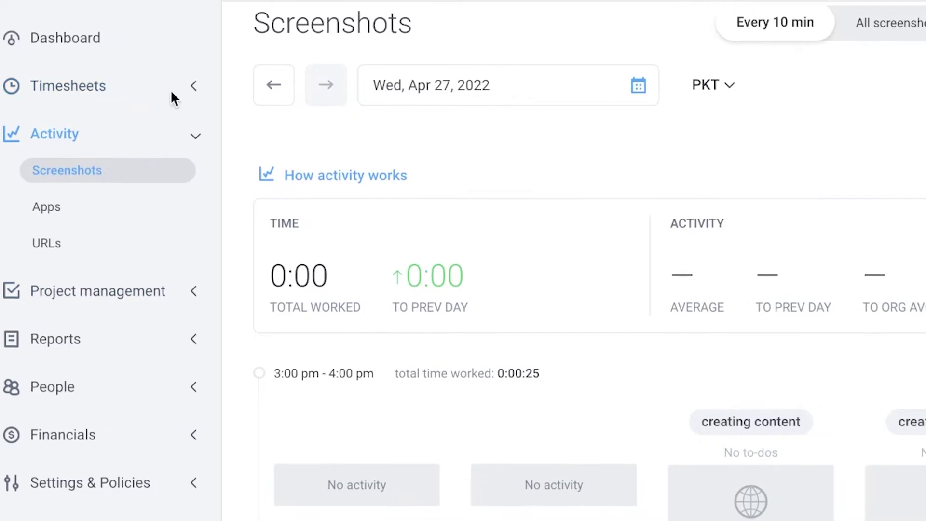
- Start a manual time entry from Timesheets, view its project list, then discard it unsaved
click(183, 88)
click(839, 207)
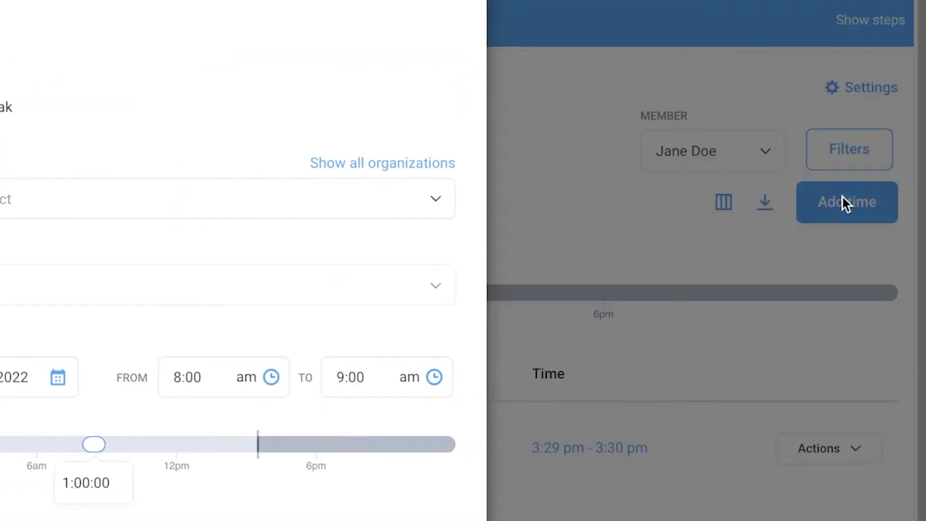
click(387, 183)
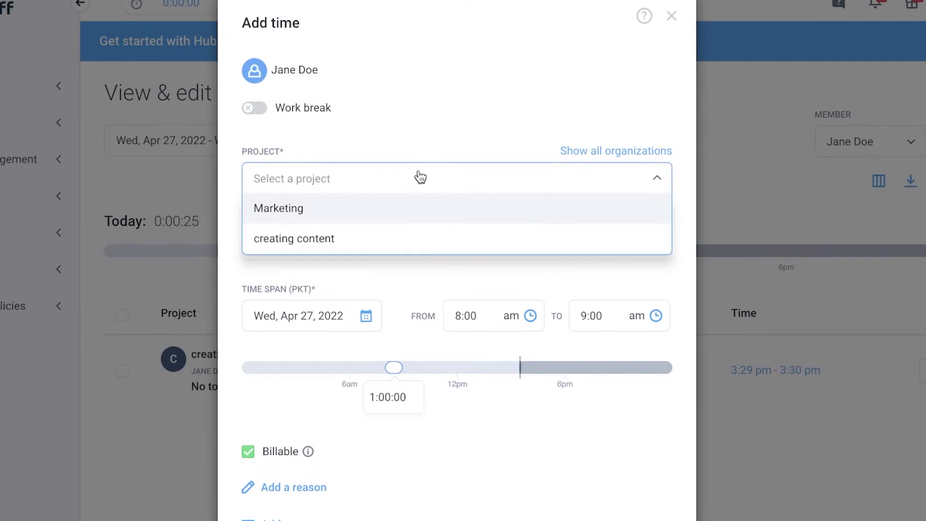
click(398, 115)
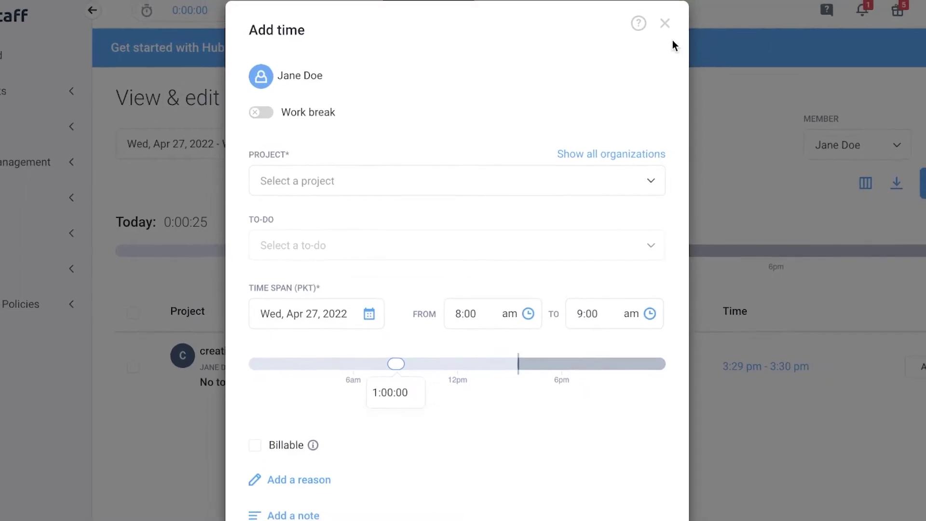
click(671, 16)
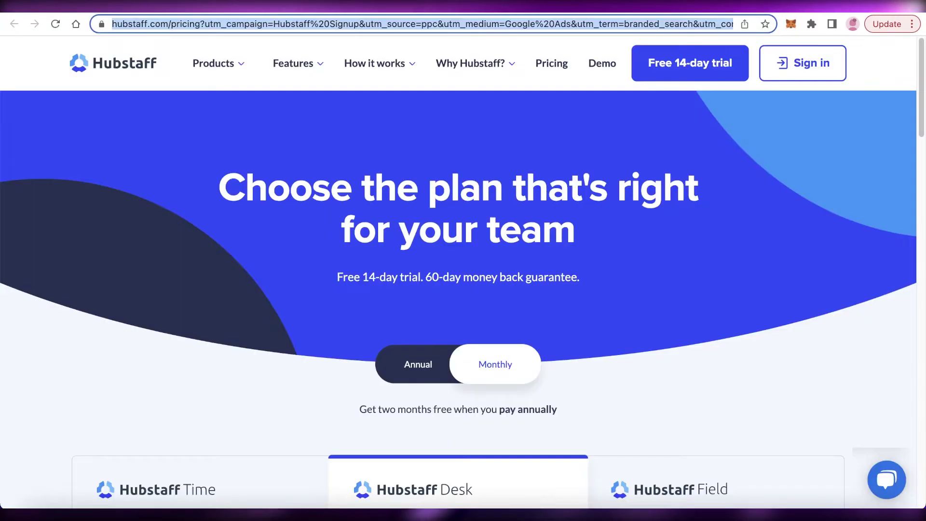
- Scroll through the pricing page's Free, Starter, Pro and Enterprise plan cards
scroll(570, 140, down, 8)
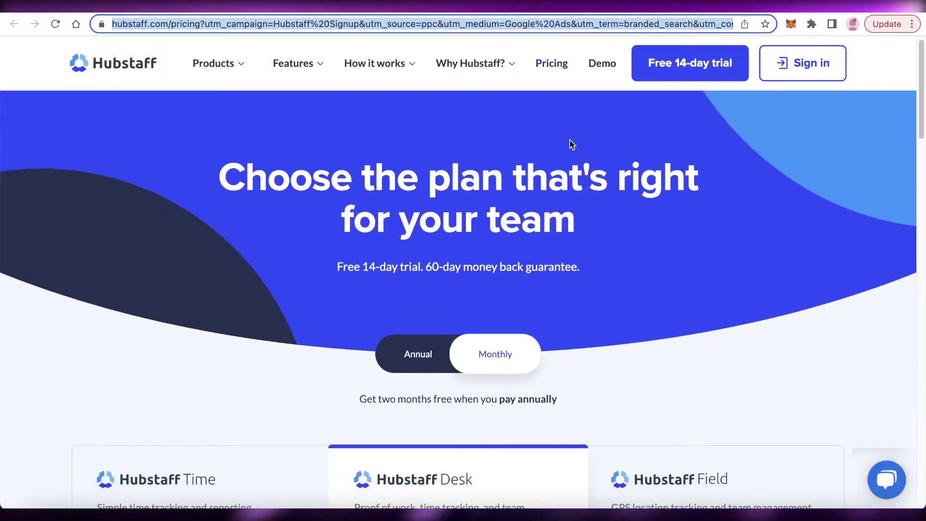
scroll(21, 327, down, 5)
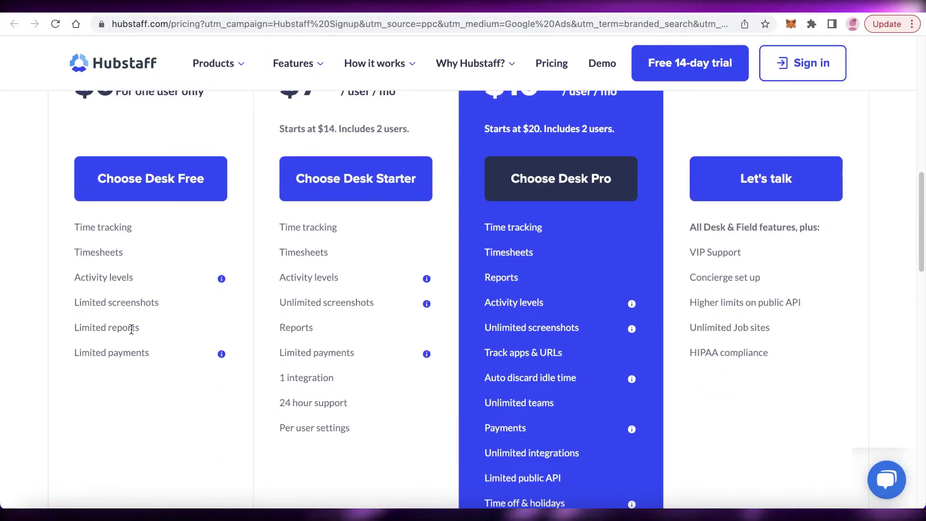
scroll(140, 316, up, 7)
scroll(432, 281, down, 4)
scroll(434, 284, up, 3)
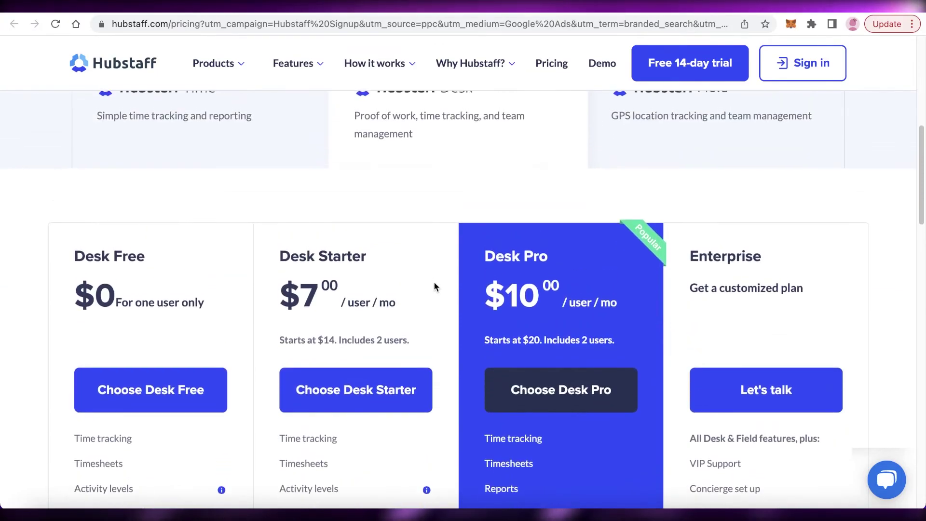
scroll(431, 284, up, 1)
scroll(389, 227, down, 4)
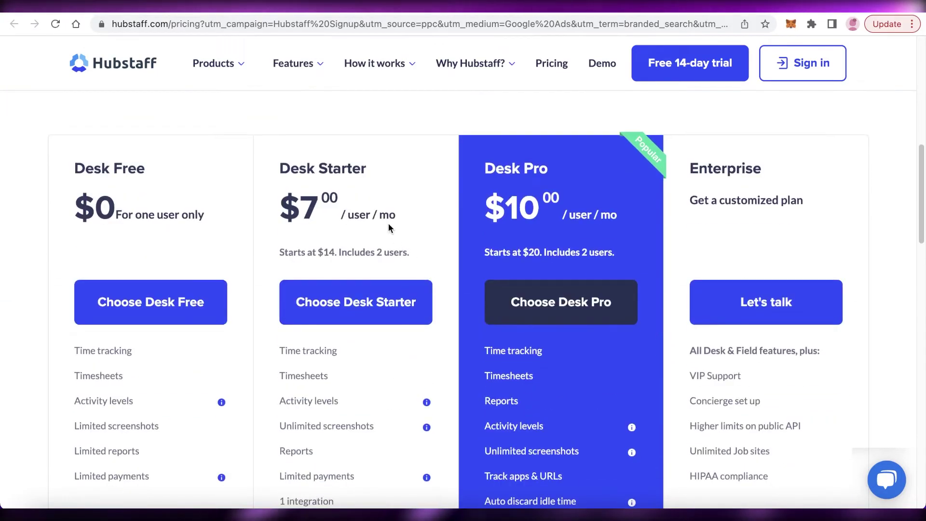
scroll(388, 227, up, 1)
scroll(390, 226, down, 2)
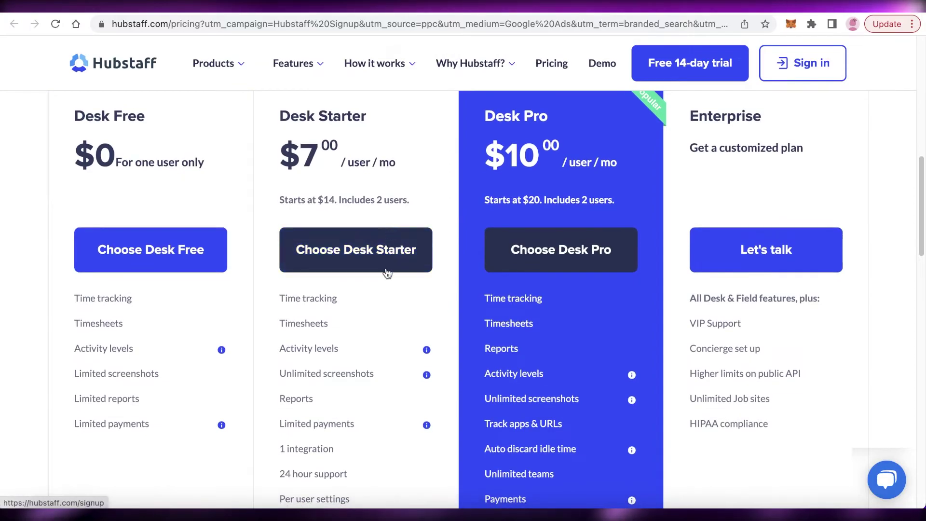
scroll(367, 319, down, 2)
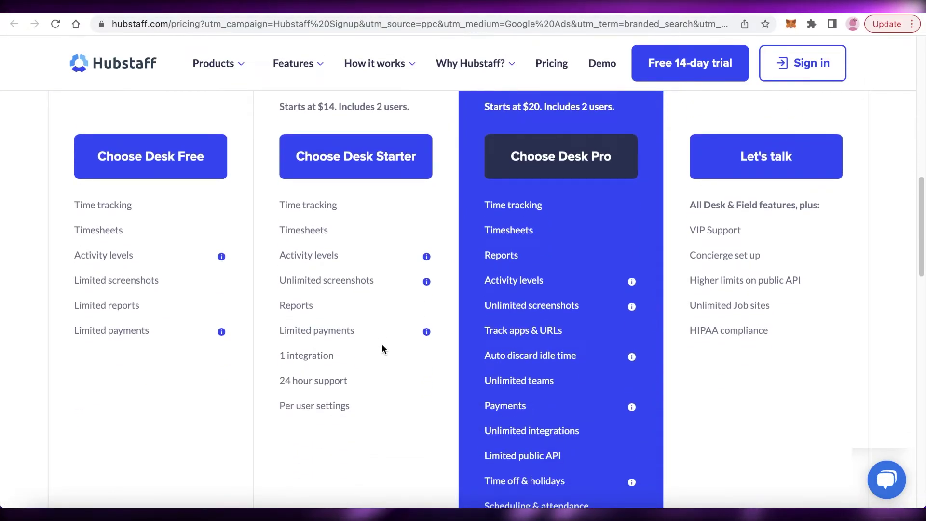
scroll(377, 351, down, 1)
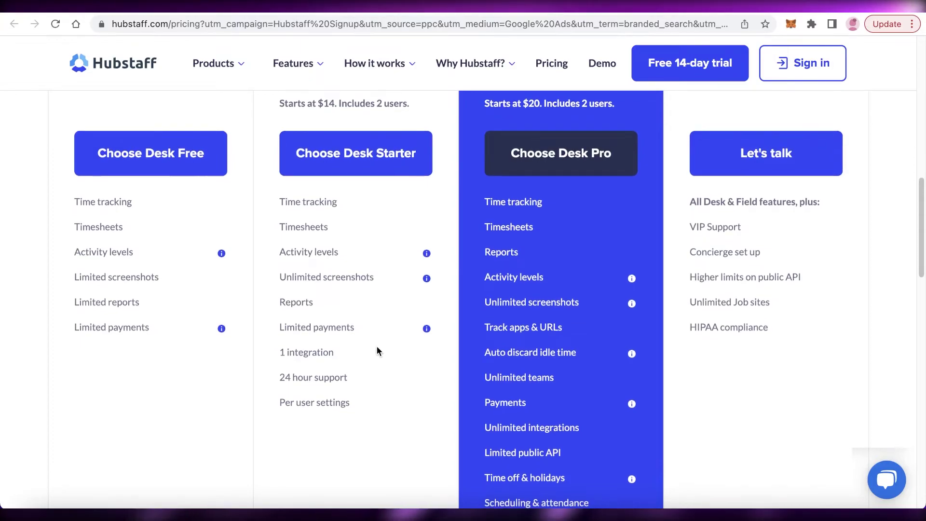
scroll(357, 319, up, 8)
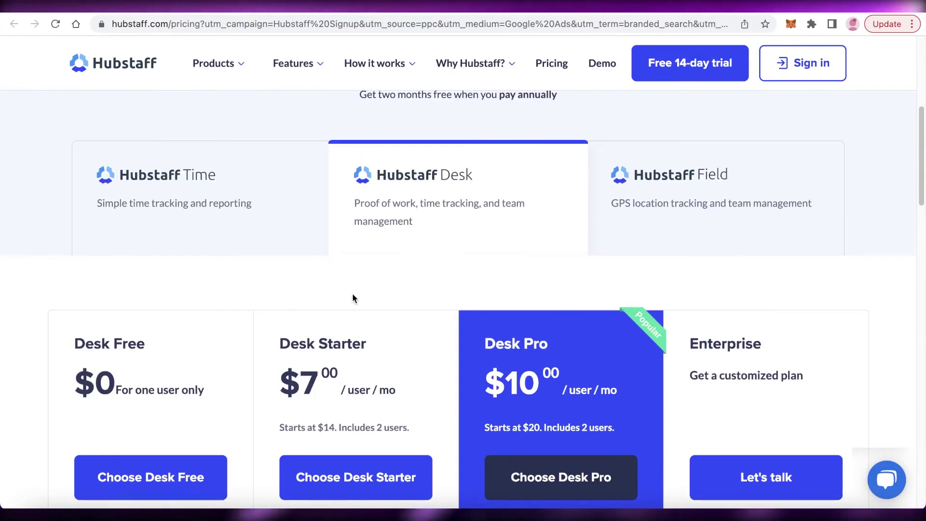
scroll(344, 314, down, 4)
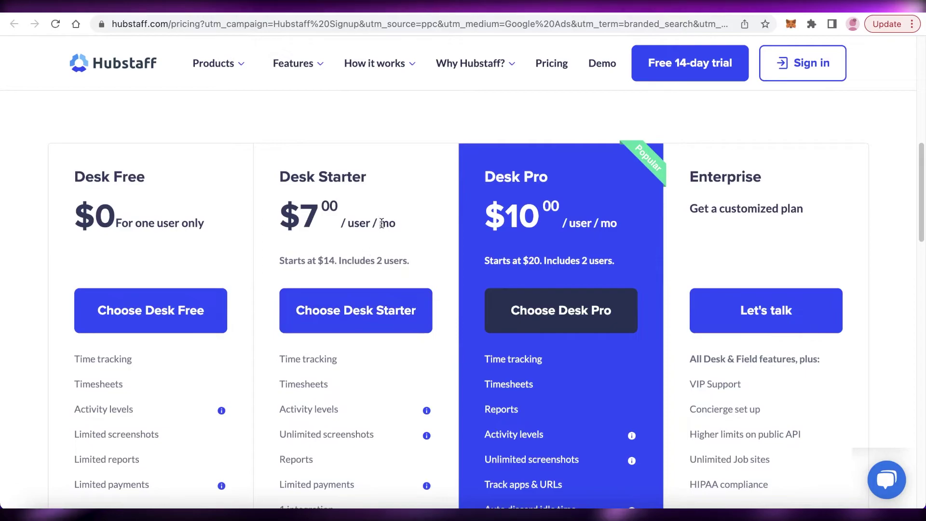
scroll(382, 224, down, 1)
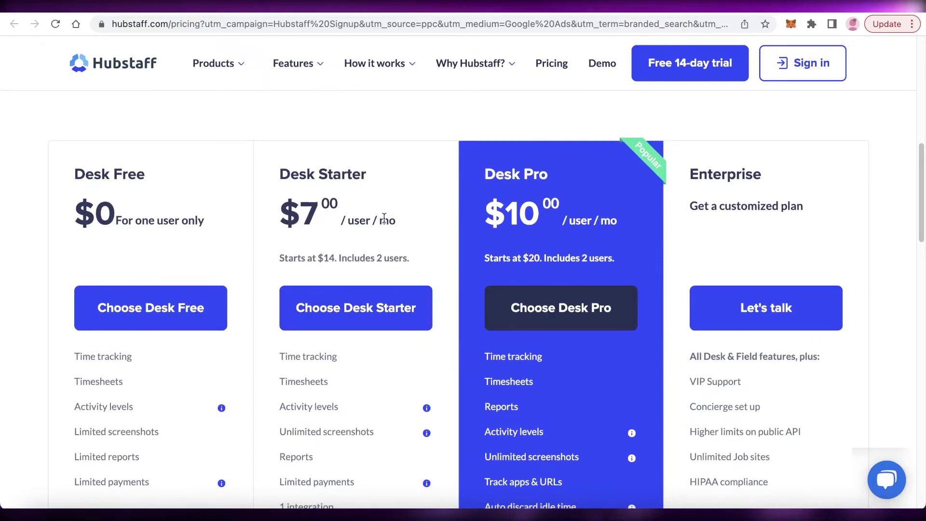
scroll(595, 176, down, 1)
scroll(563, 180, up, 2)
scroll(624, 238, down, 2)
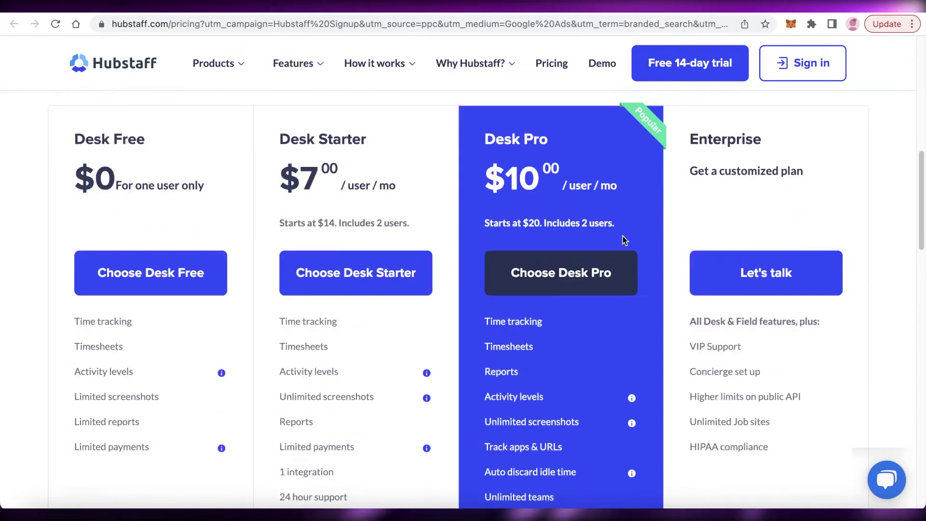
scroll(617, 242, up, 3)
scroll(616, 239, up, 2)
scroll(611, 236, down, 2)
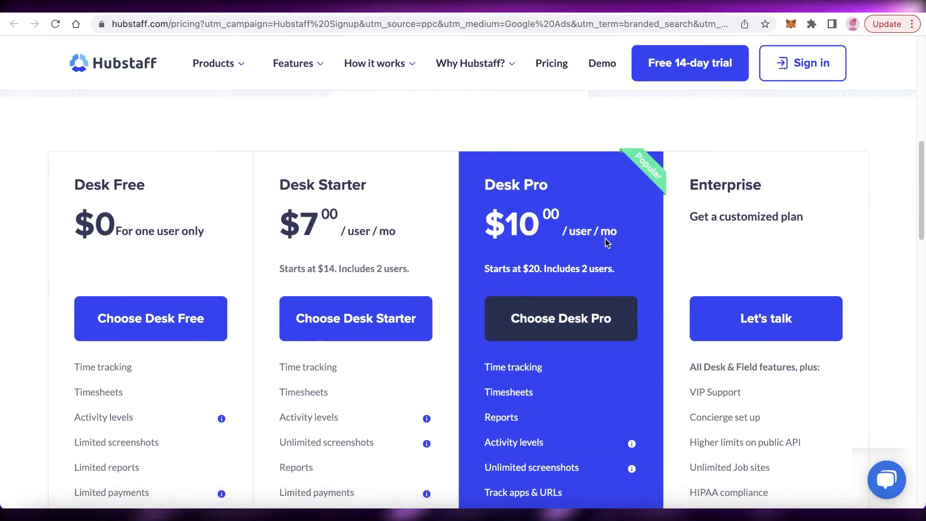
scroll(606, 241, down, 3)
scroll(593, 239, down, 2)
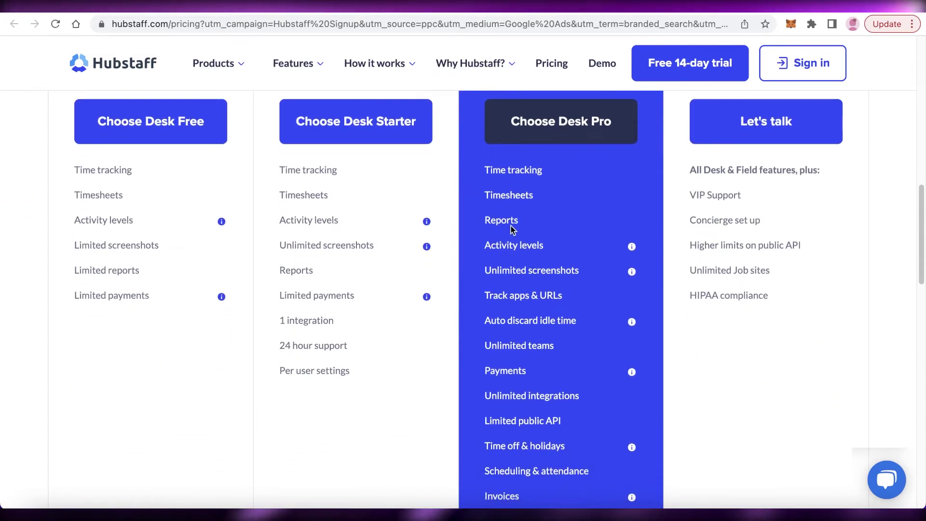
scroll(512, 229, down, 1)
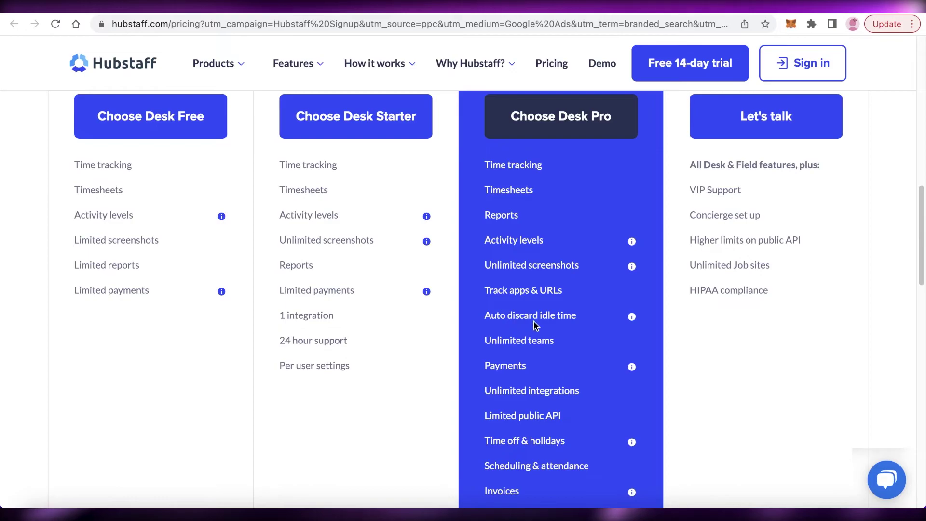
scroll(532, 357, down, 1)
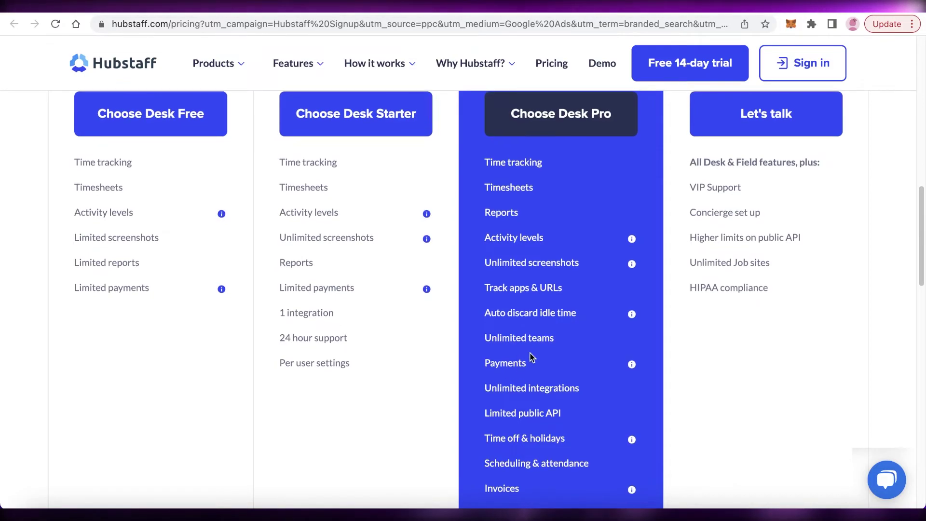
scroll(581, 378, down, 2)
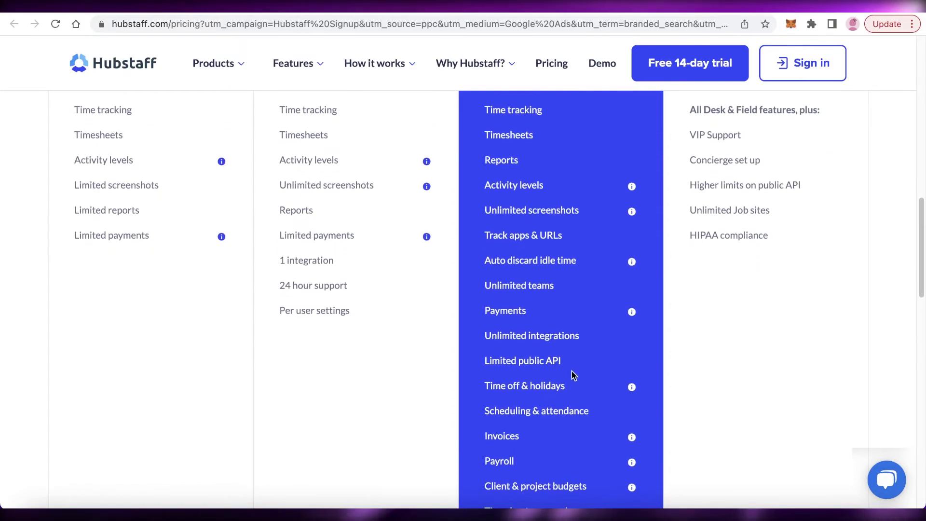
scroll(676, 347, down, 3)
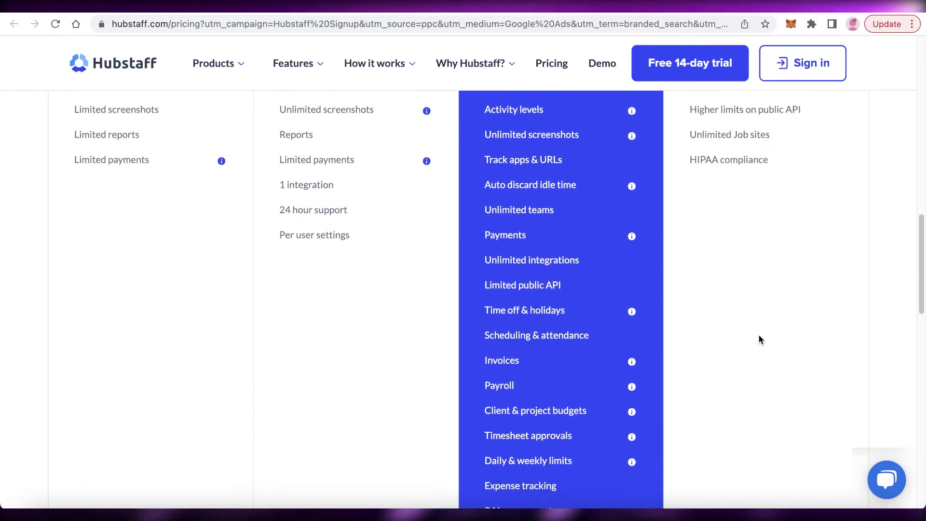
scroll(758, 334, down, 1)
scroll(733, 348, down, 5)
scroll(662, 333, up, 1)
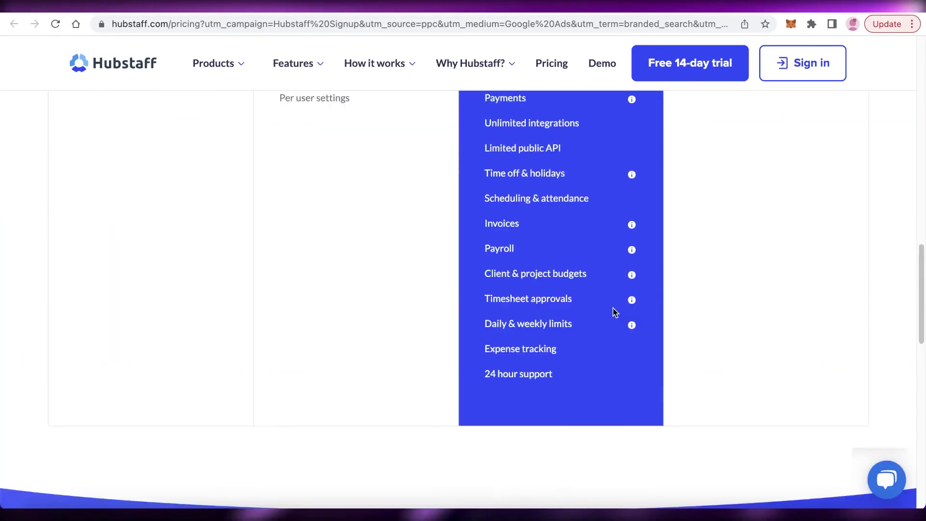
scroll(653, 261, up, 20)
scroll(552, 335, down, 12)
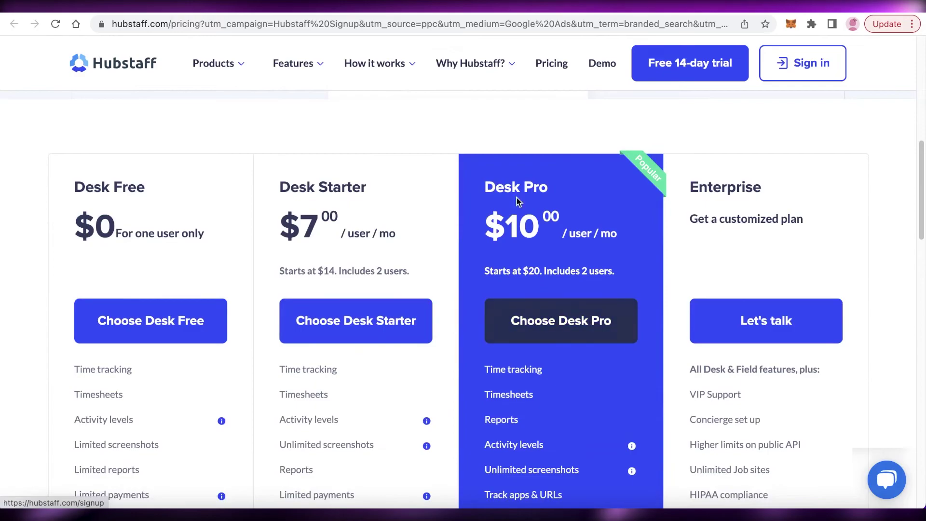
scroll(284, 201, up, 10)
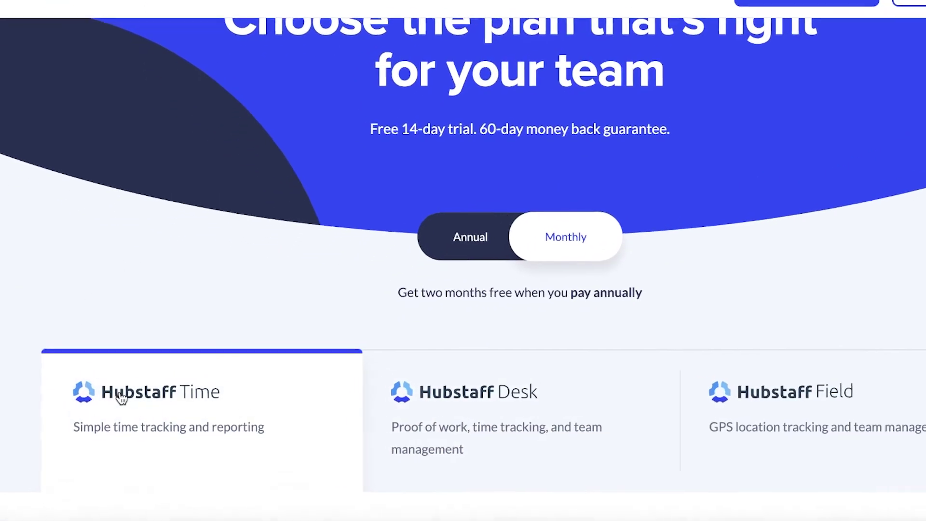
scroll(431, 217, down, 12)
scroll(657, 157, up, 1)
scroll(499, 149, up, 10)
scroll(248, 148, down, 10)
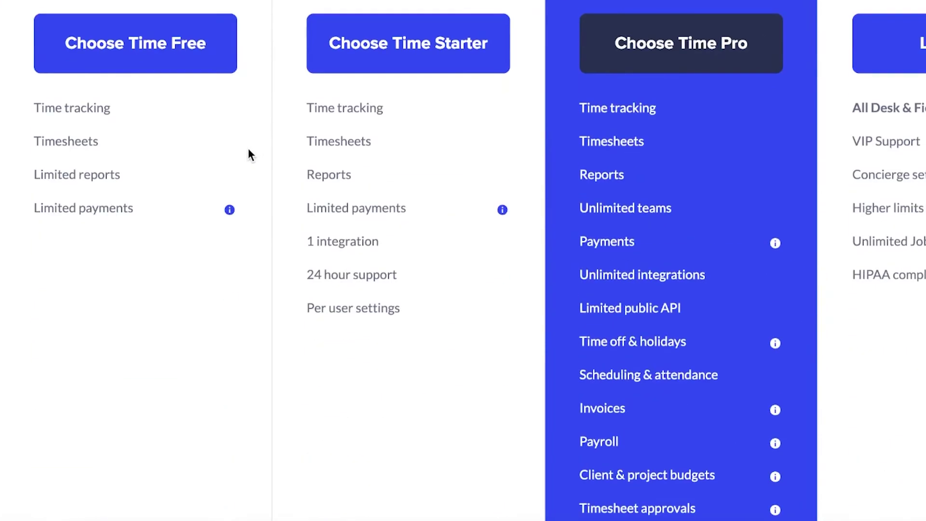
scroll(248, 149, up, 7)
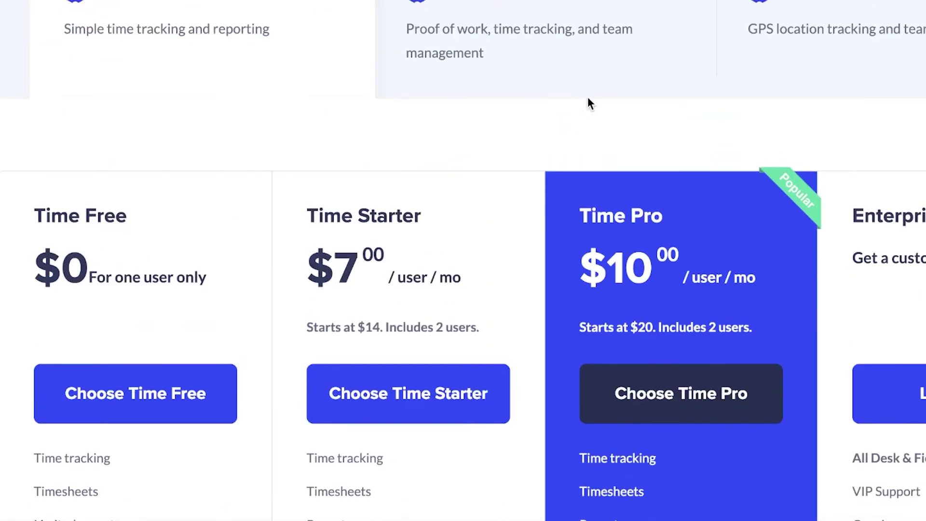
- Compare plans by switching between Hubstaff Desk and Hubstaff Time, ending on Desk
click(591, 81)
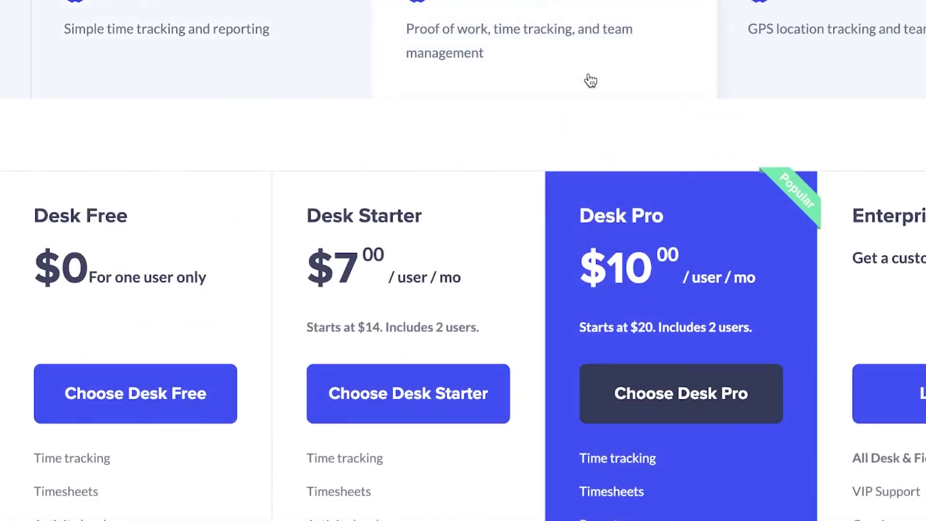
click(247, 69)
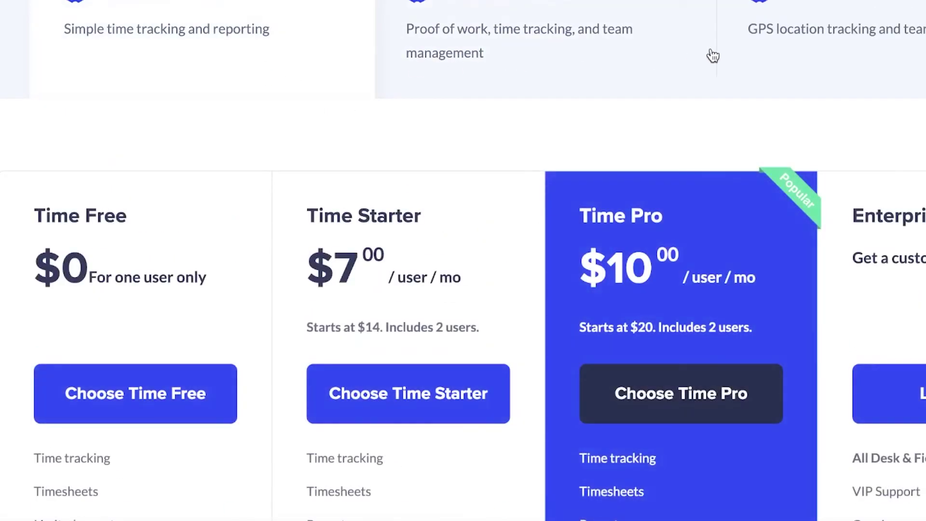
click(642, 48)
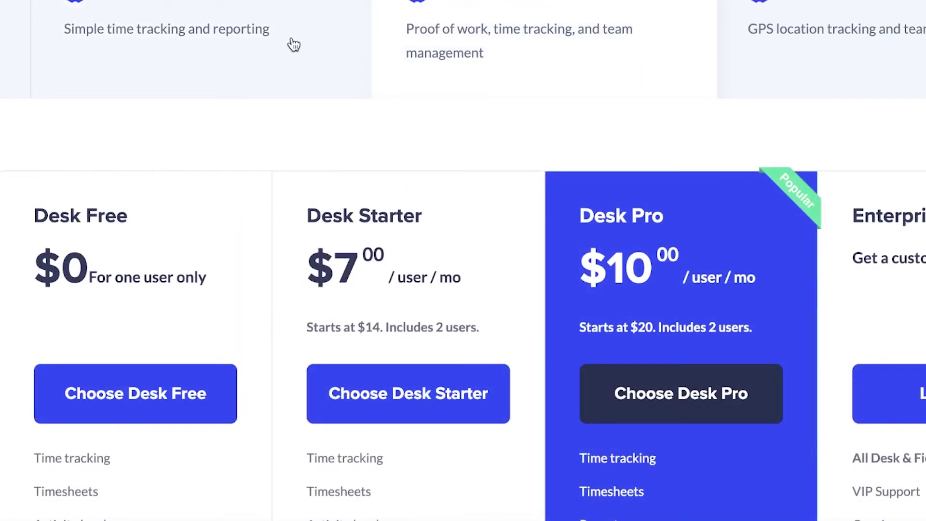
scroll(543, 193, down, 10)
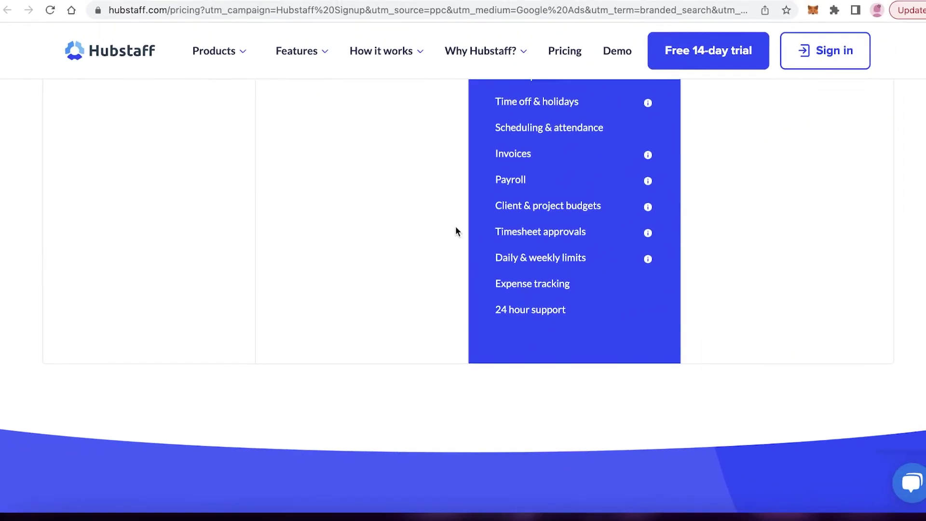
scroll(441, 233, up, 15)
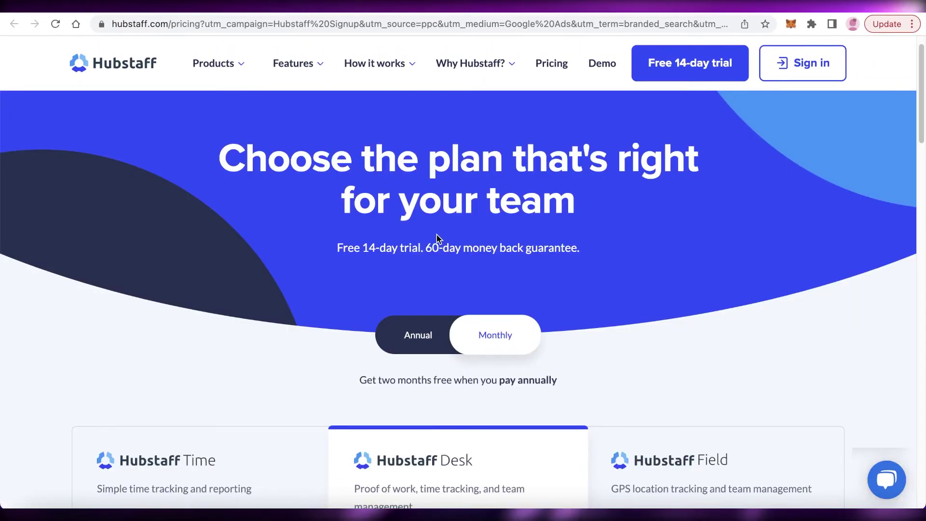